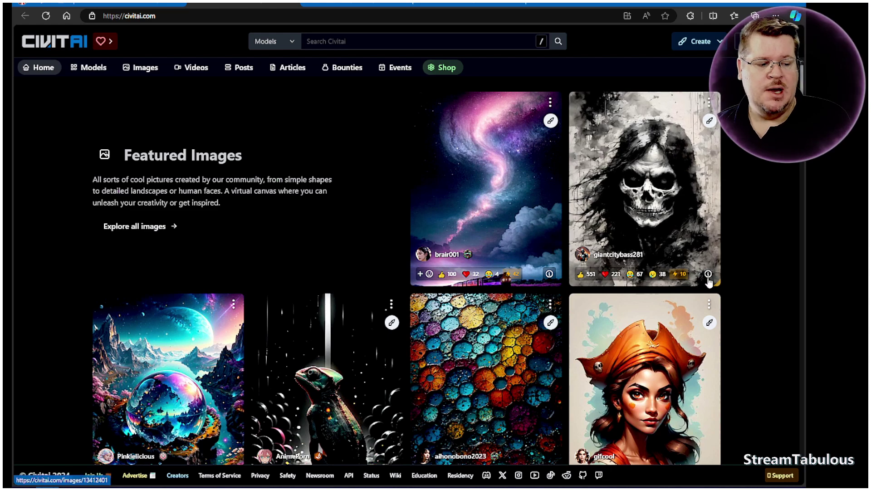
# Inspect the prompt and generation settings of the featured black-and-white skull image, and close its generation data
pyautogui.click(708, 274)
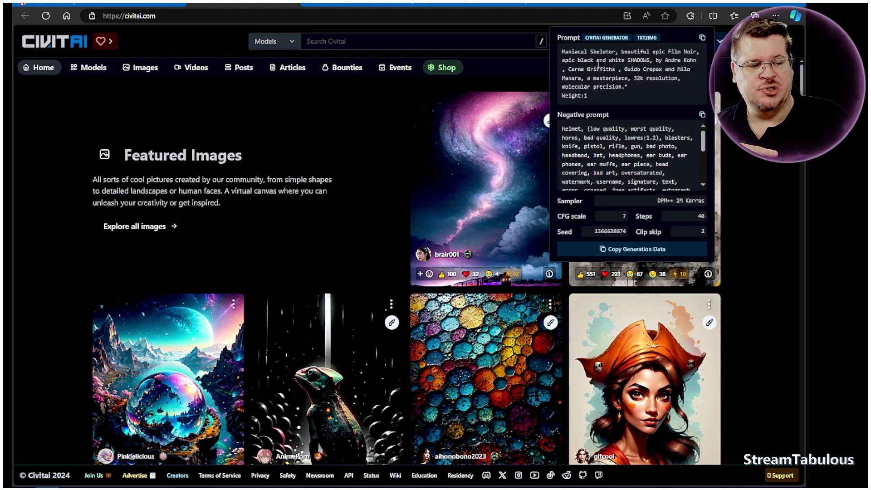
pyautogui.click(379, 160)
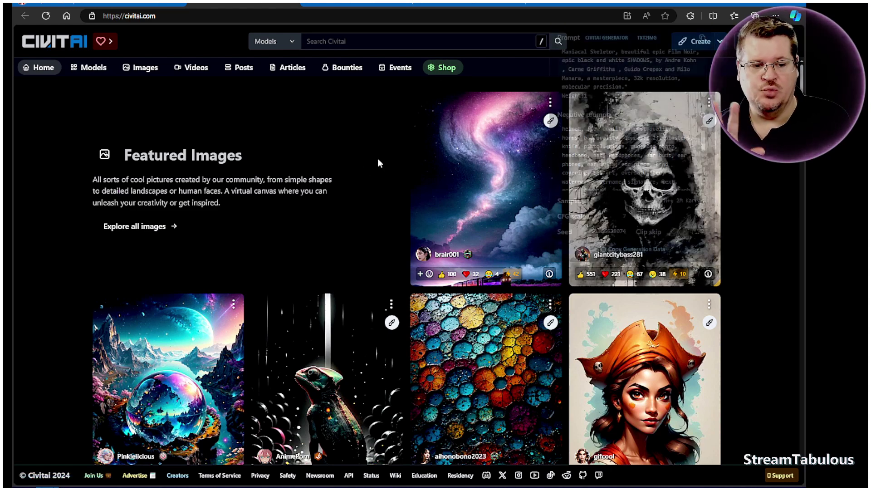
# Open the Models catalogue and browse the listed checkpoints, LoRAs and workflows, returning to the start of the list
pyautogui.click(90, 69)
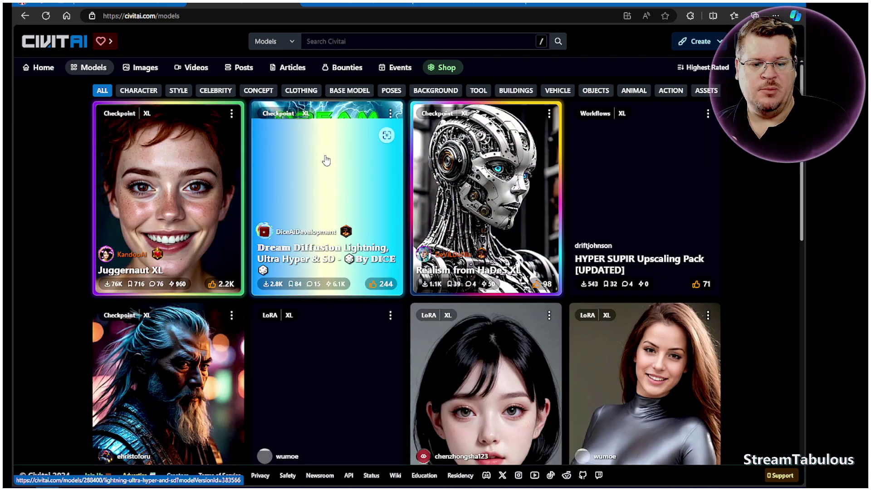
pyautogui.scroll(-2, 552, 376)
pyautogui.scroll(-2, 552, 376)
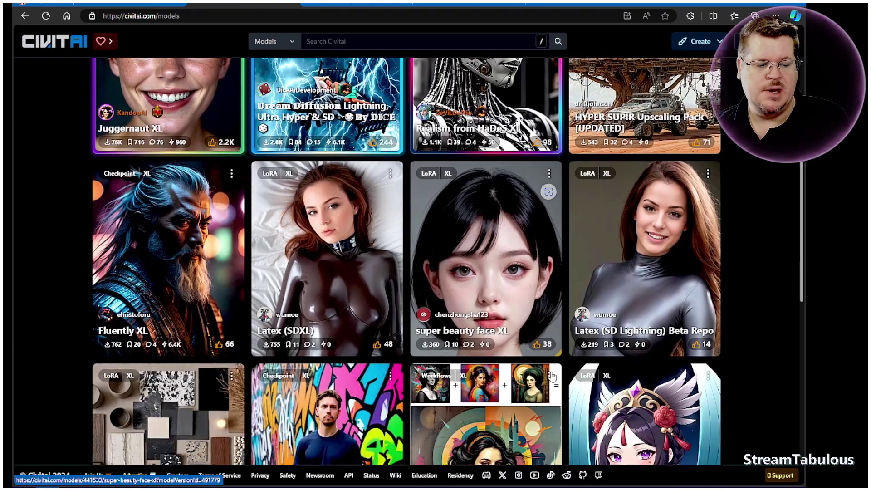
pyautogui.scroll(-4, 552, 375)
pyautogui.scroll(-5, 552, 370)
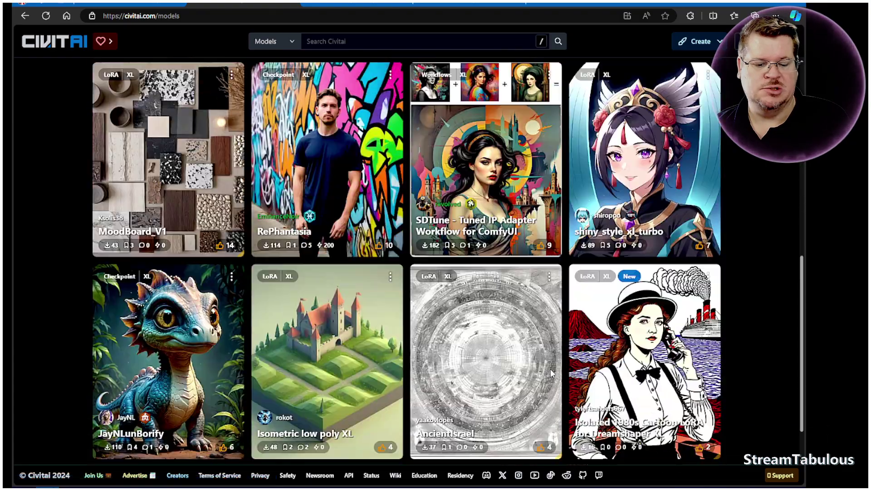
pyautogui.scroll(5, 536, 365)
pyautogui.scroll(5, 524, 362)
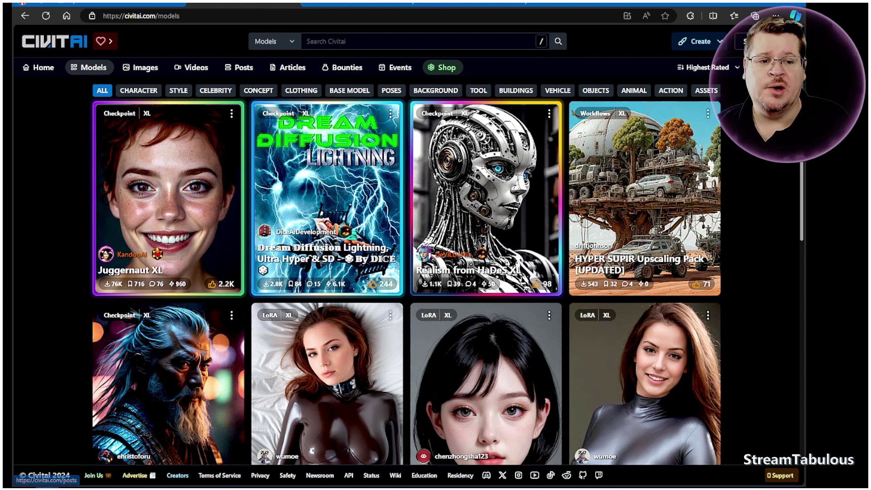
# Switch to the open creator profile and look through its newest images of anime ninja characters
pyautogui.click(294, 3)
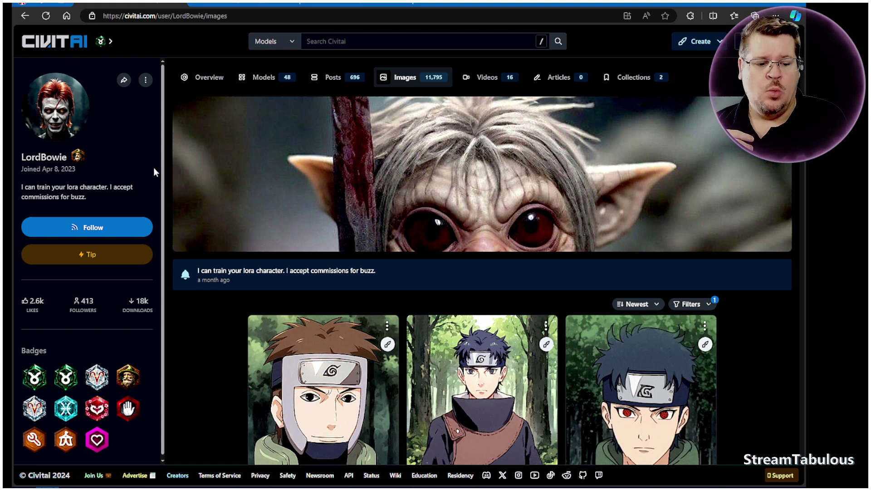
pyautogui.scroll(-1, 295, 282)
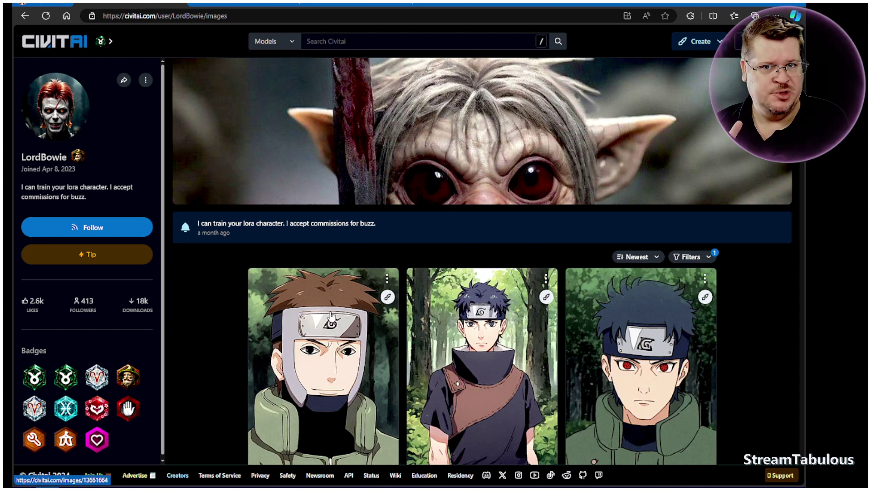
pyautogui.scroll(-2, 331, 315)
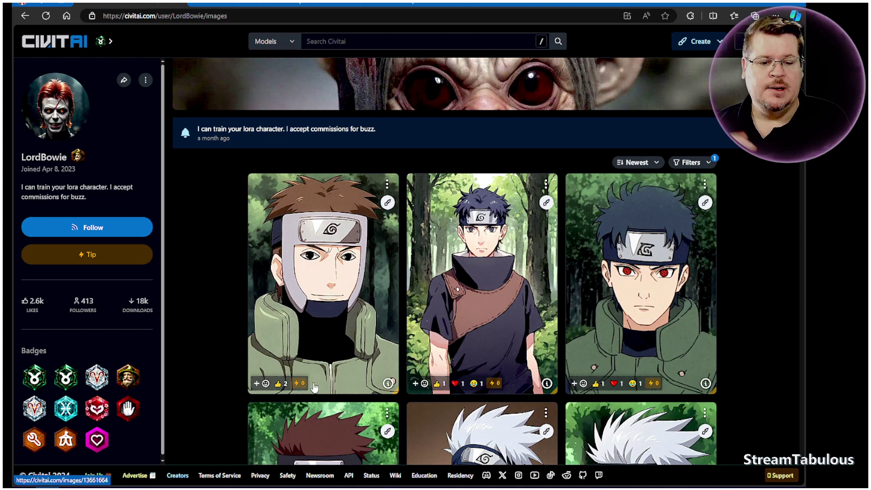
pyautogui.scroll(3, 224, 289)
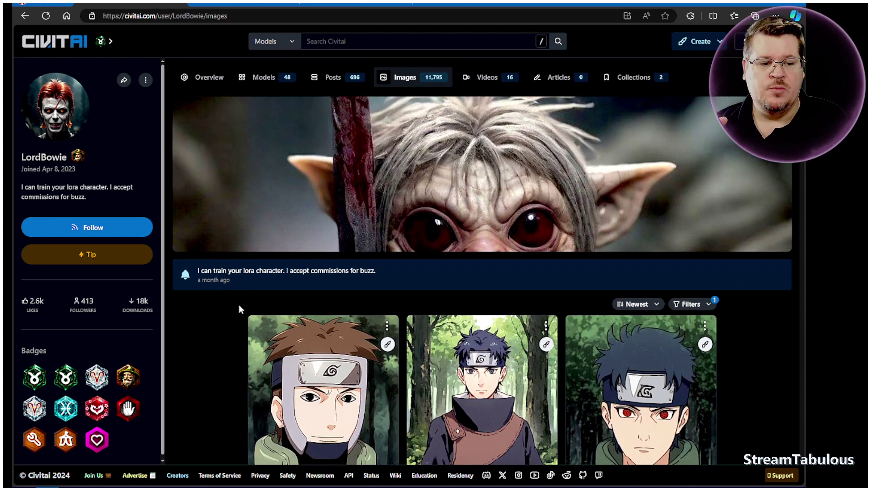
pyautogui.click(706, 39)
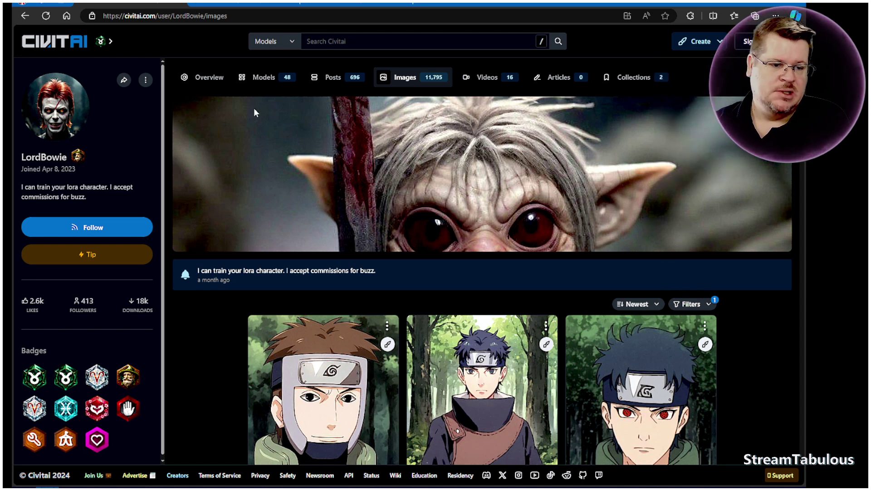
pyautogui.scroll(-10, 723, 287)
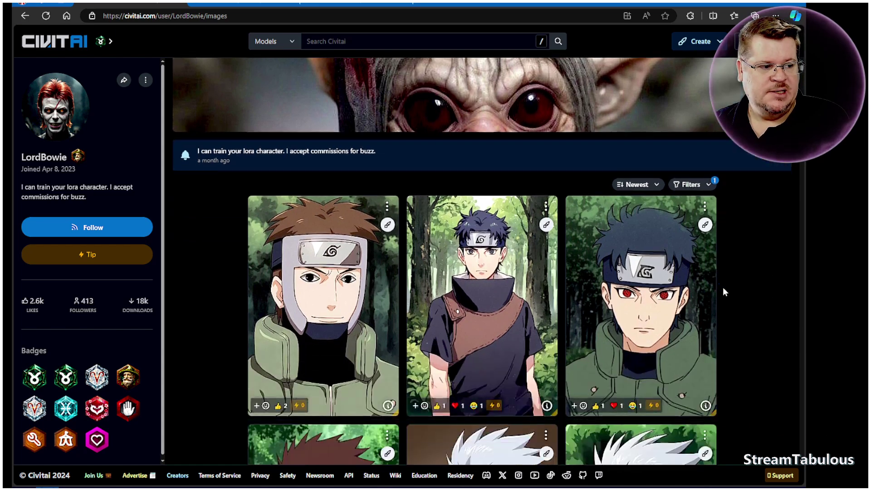
pyautogui.scroll(-20, 725, 289)
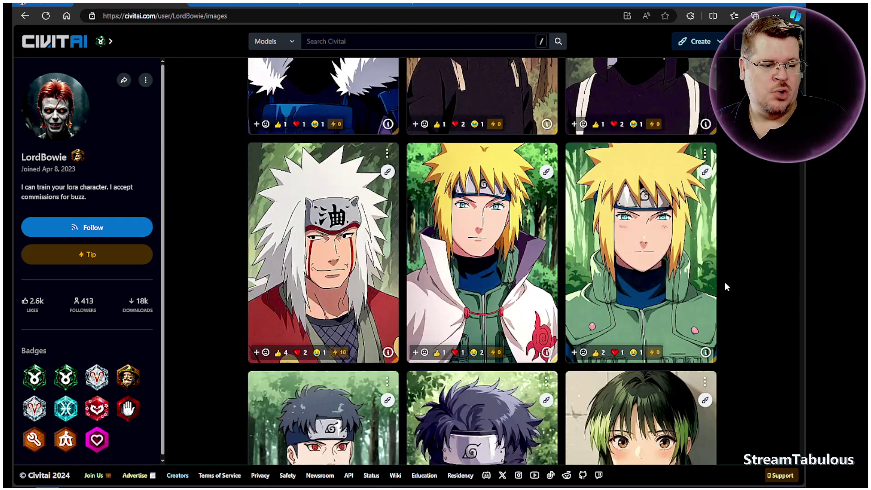
pyautogui.scroll(20, 605, 221)
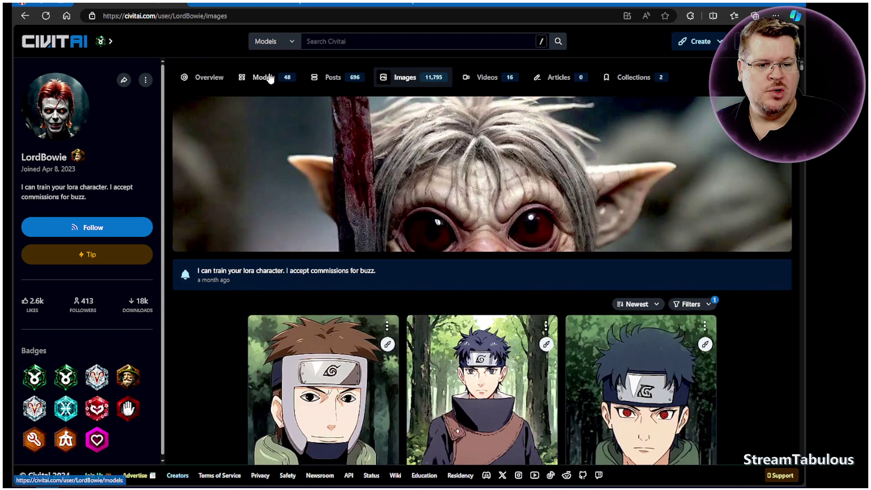
# Check the creator's list of published models and return to the creator's images
pyautogui.click(256, 77)
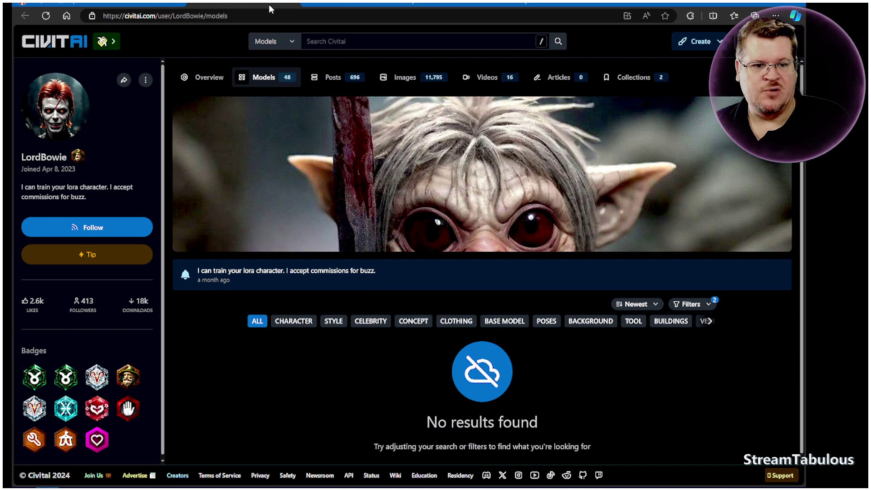
pyautogui.click(404, 77)
# Examine the creator's image gallery from the anime characters to the gremlin and furry alien images, and return to its start
pyautogui.scroll(-20, 796, 345)
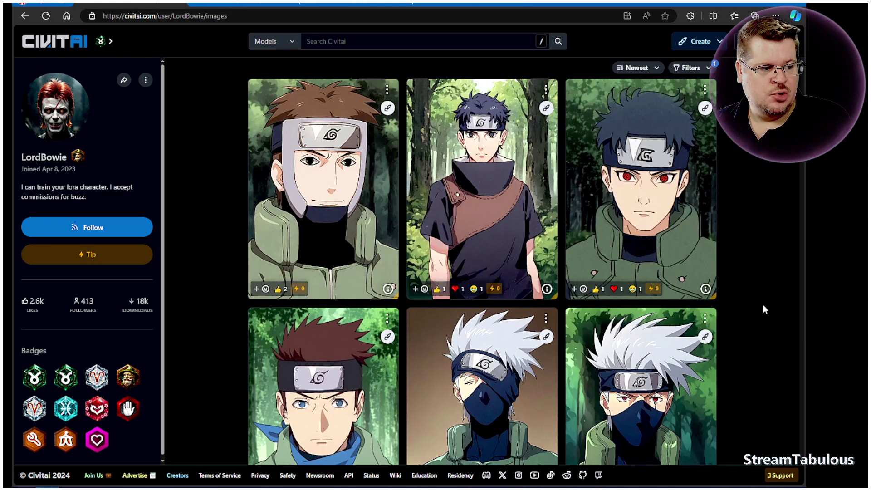
pyautogui.scroll(-15, 760, 277)
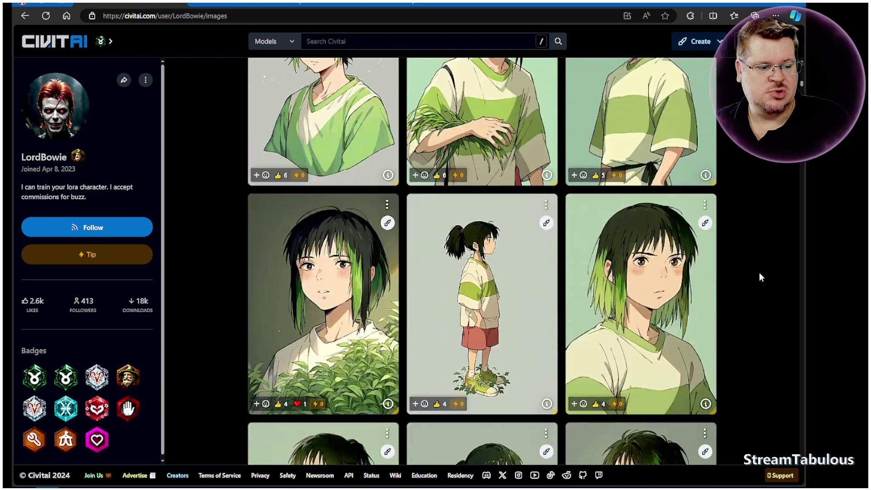
pyautogui.scroll(-12, 759, 273)
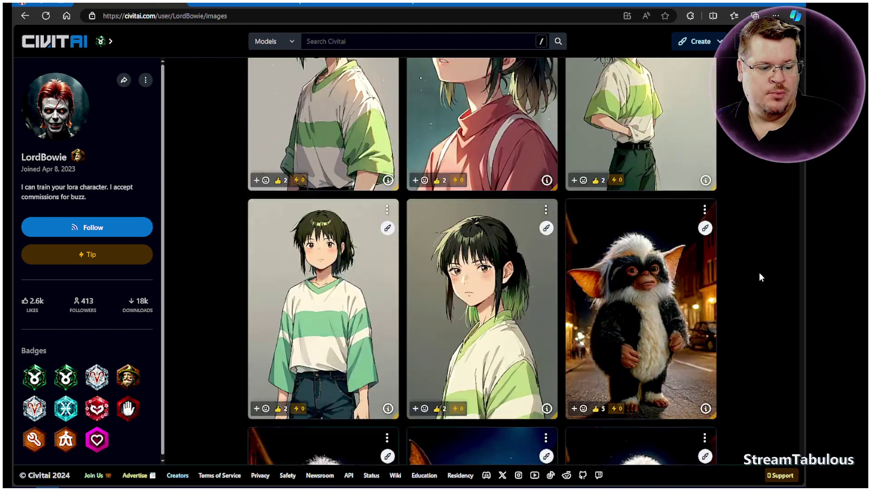
pyautogui.scroll(5, 759, 272)
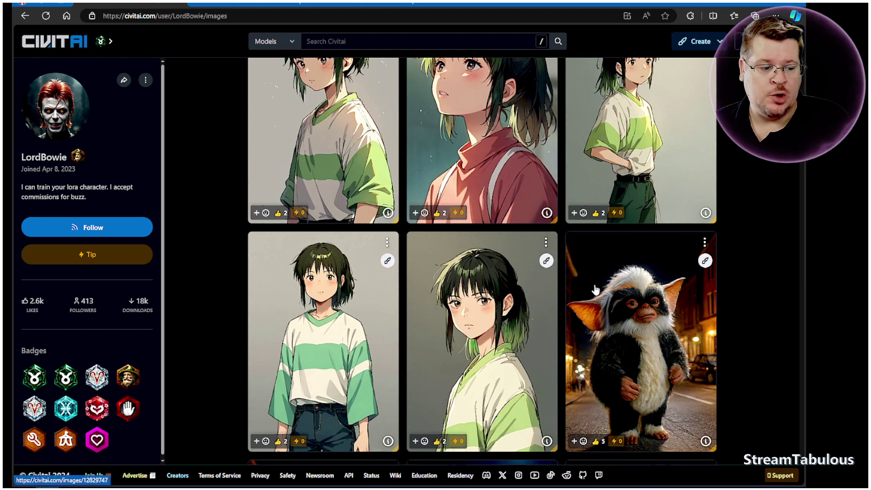
pyautogui.scroll(-2, 687, 321)
pyautogui.scroll(-10, 687, 321)
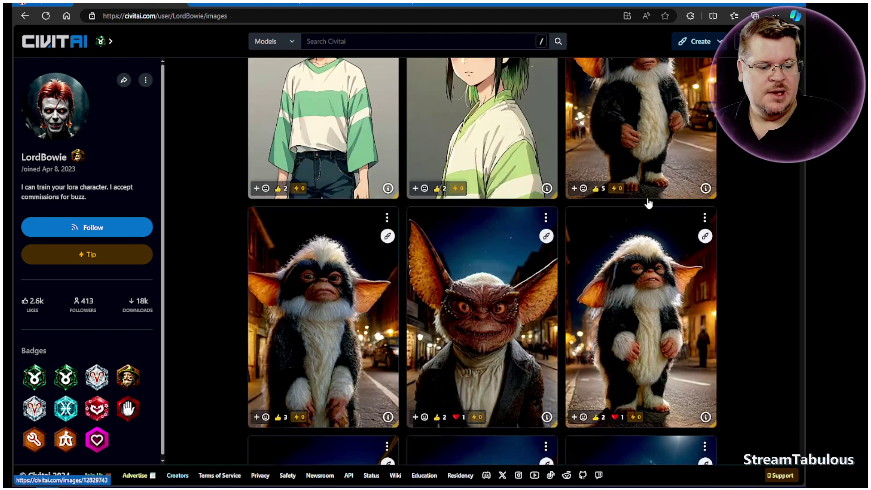
pyautogui.scroll(-20, 631, 240)
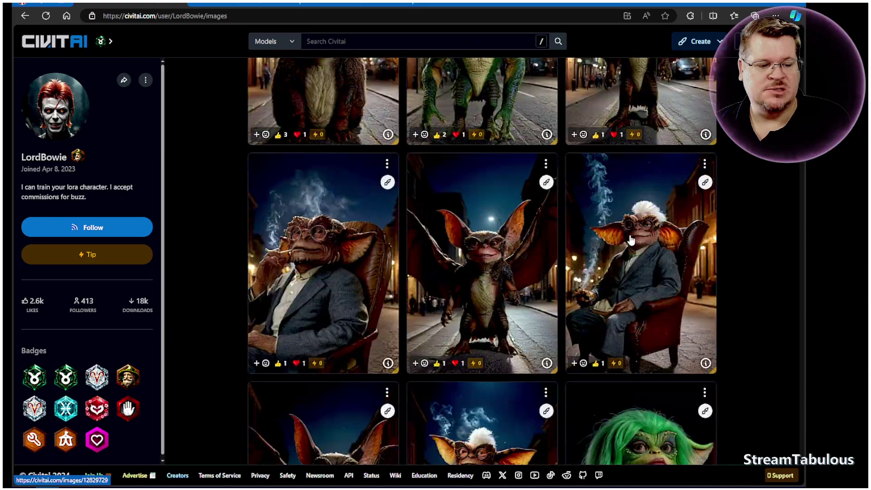
pyautogui.scroll(-20, 631, 241)
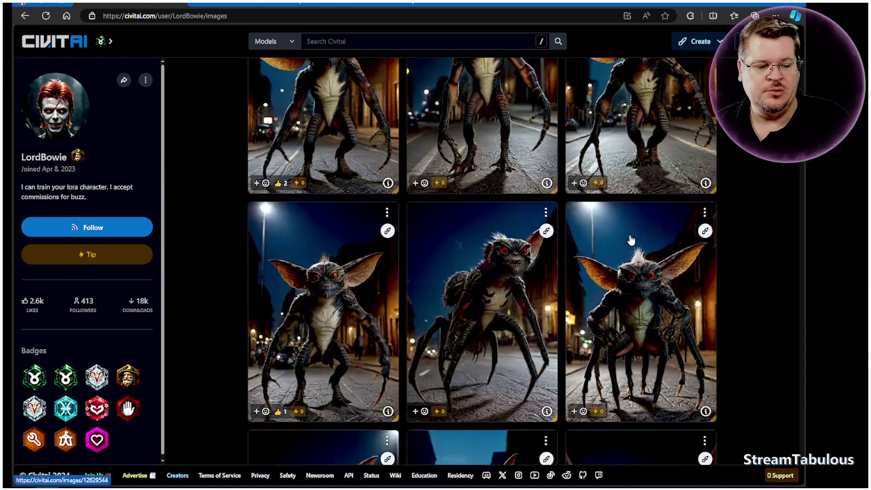
pyautogui.scroll(-20, 631, 240)
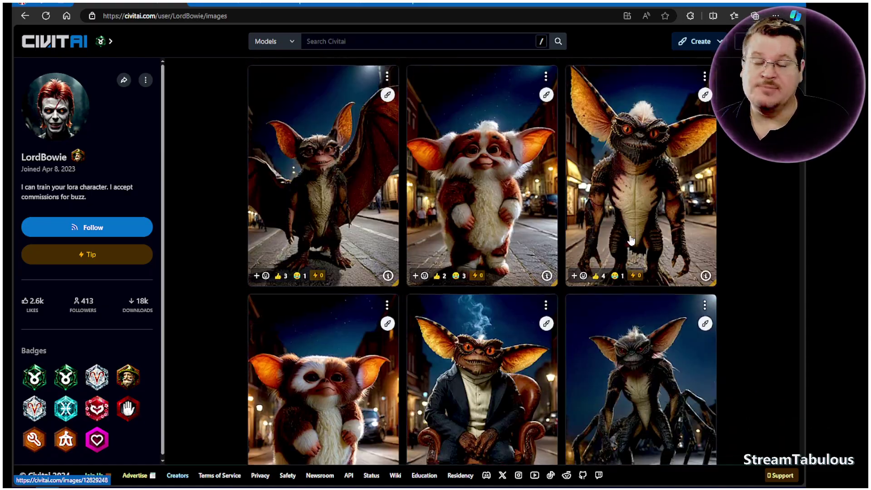
pyautogui.scroll(-5, 631, 240)
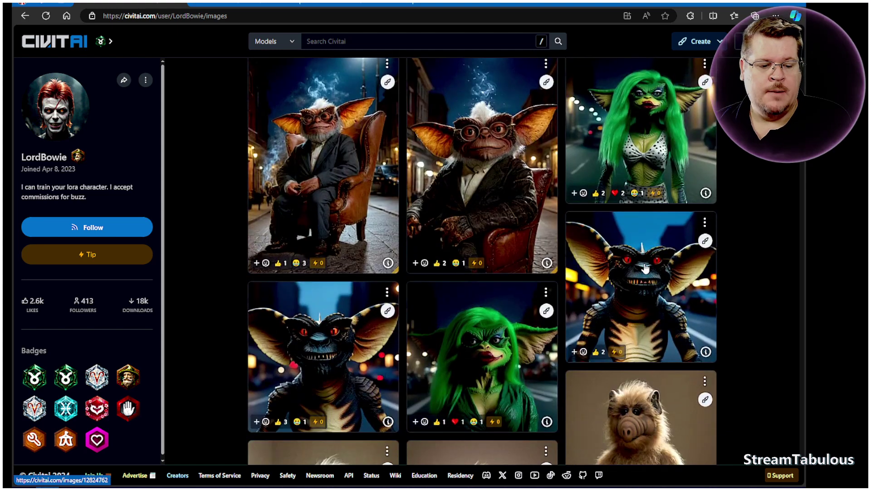
pyautogui.scroll(-10, 646, 269)
pyautogui.scroll(-3, 645, 269)
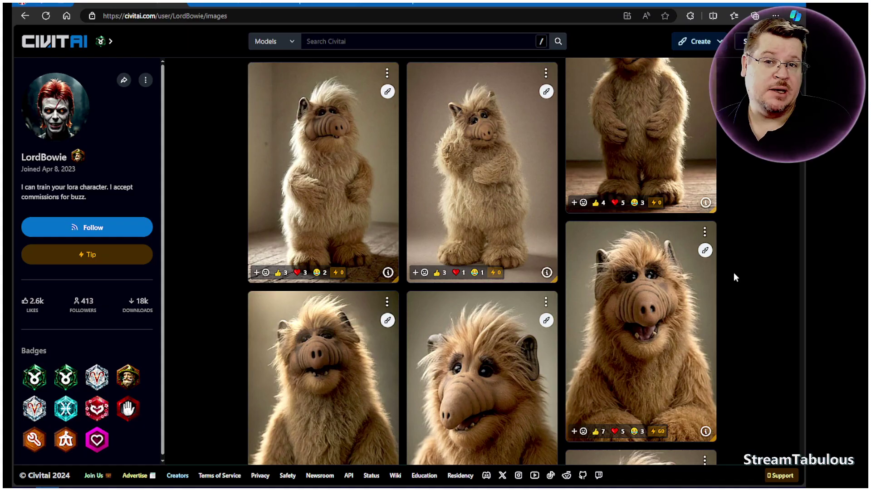
pyautogui.scroll(-20, 734, 274)
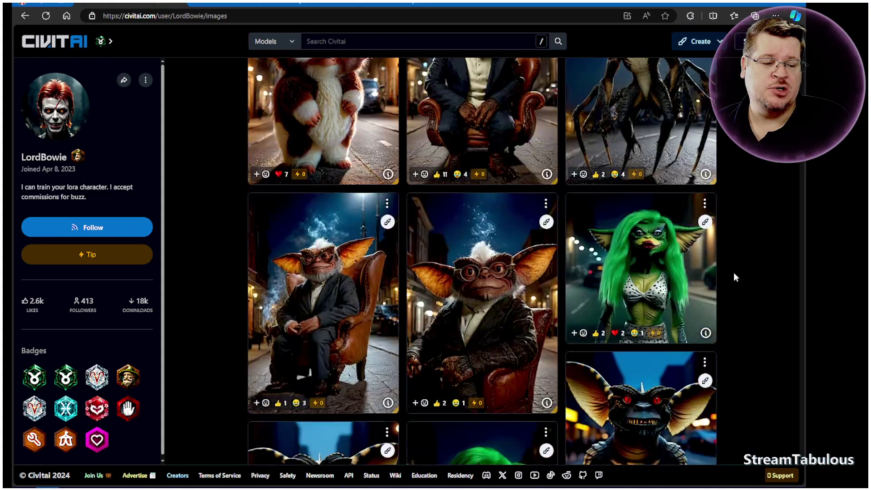
pyautogui.scroll(-20, 734, 272)
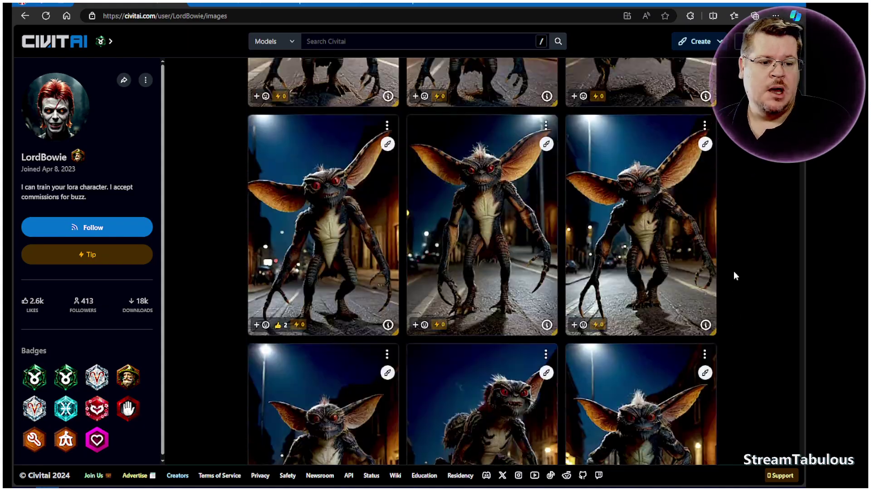
pyautogui.scroll(-20, 734, 271)
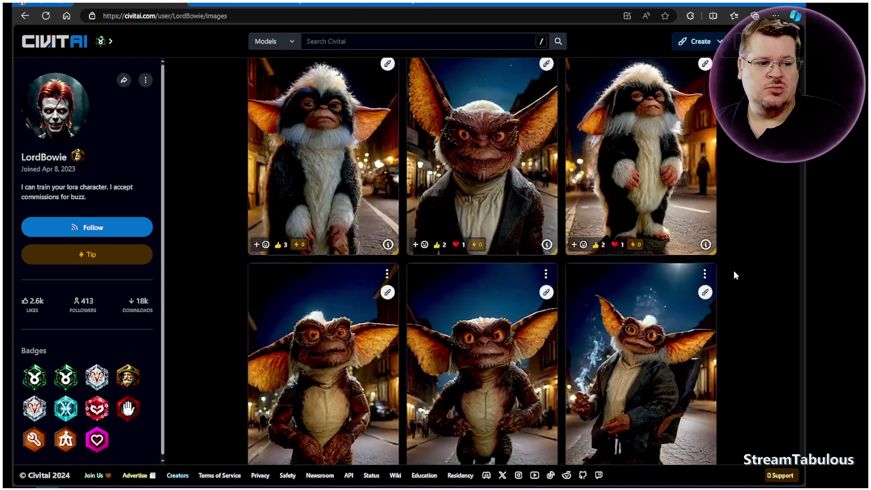
pyautogui.scroll(-20, 734, 275)
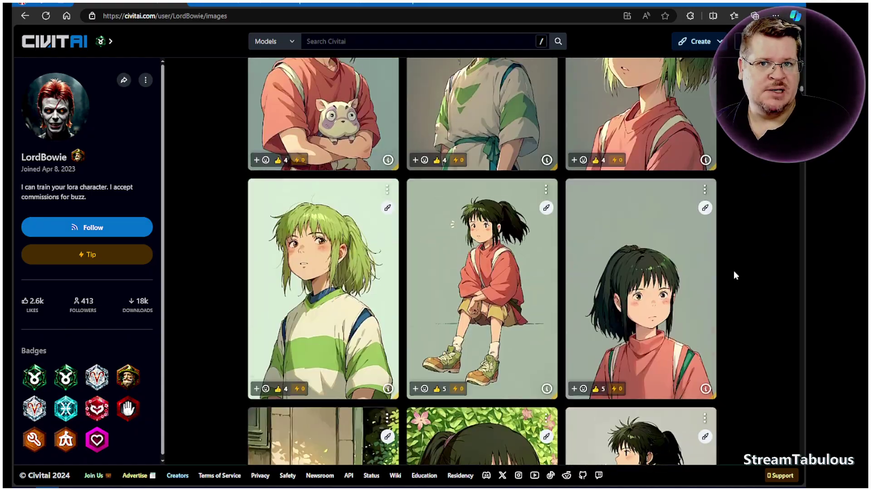
pyautogui.scroll(-20, 734, 275)
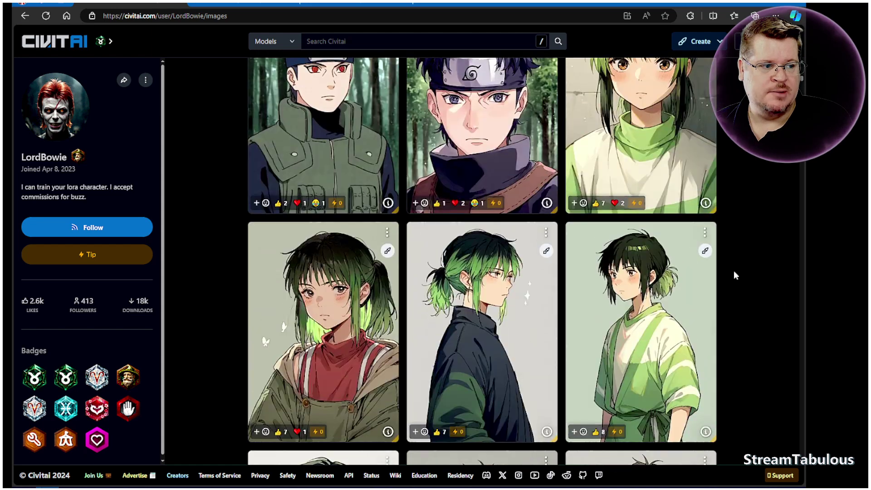
pyautogui.scroll(10, 735, 274)
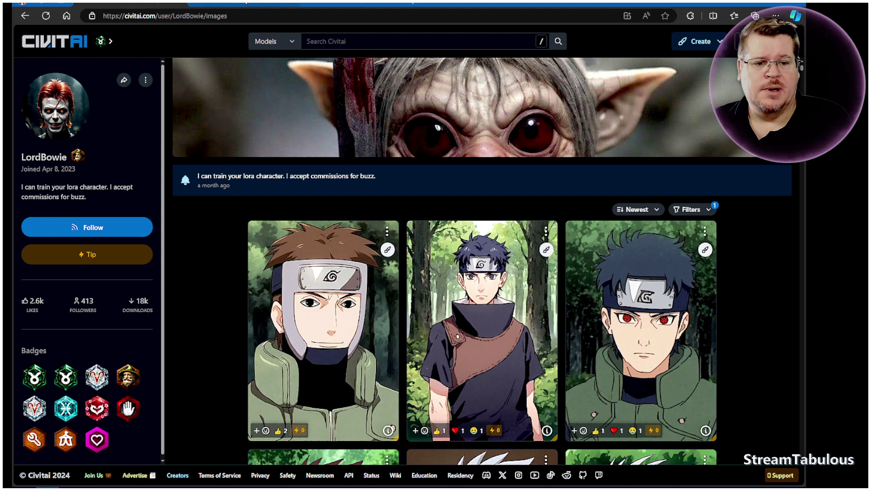
# Switch to the open Level4 XL model page and examine its description, discussion and community image gallery
pyautogui.click(241, 4)
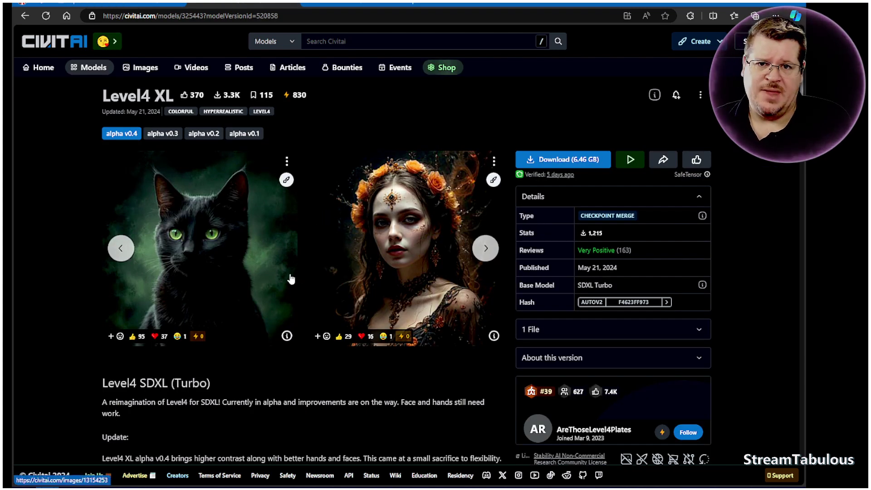
pyautogui.scroll(-15, 297, 308)
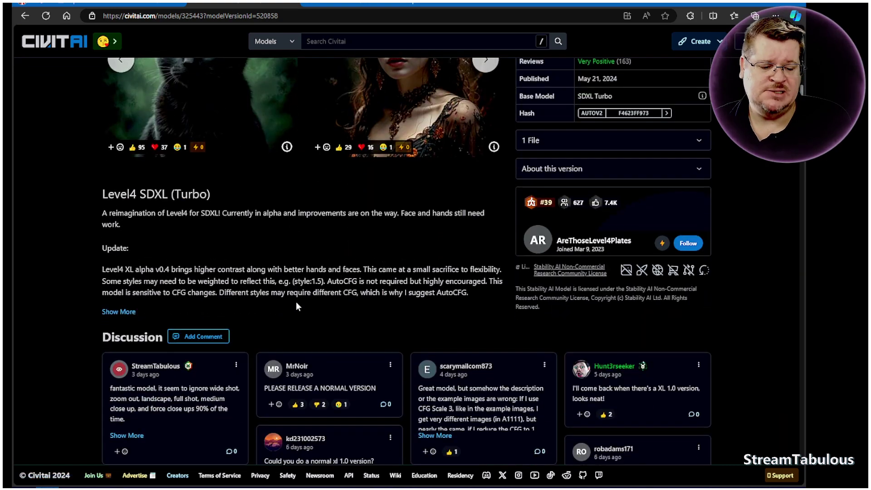
pyautogui.scroll(-3, 296, 306)
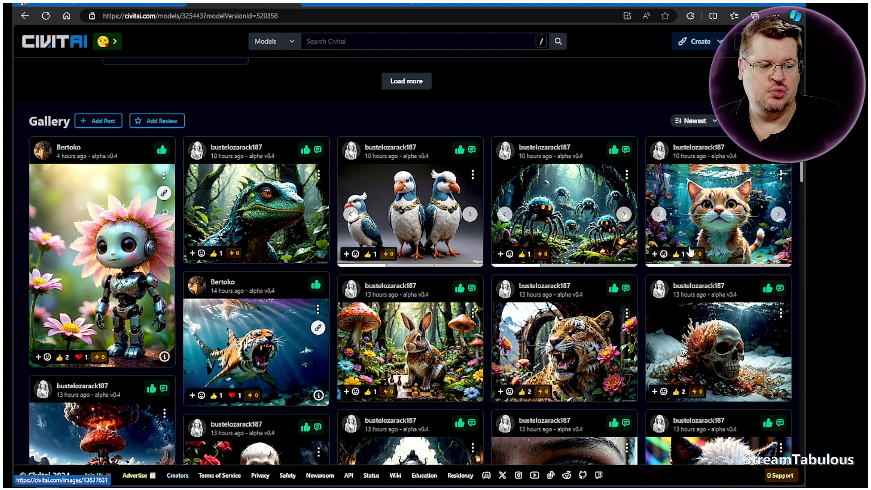
pyautogui.scroll(-3, 475, 250)
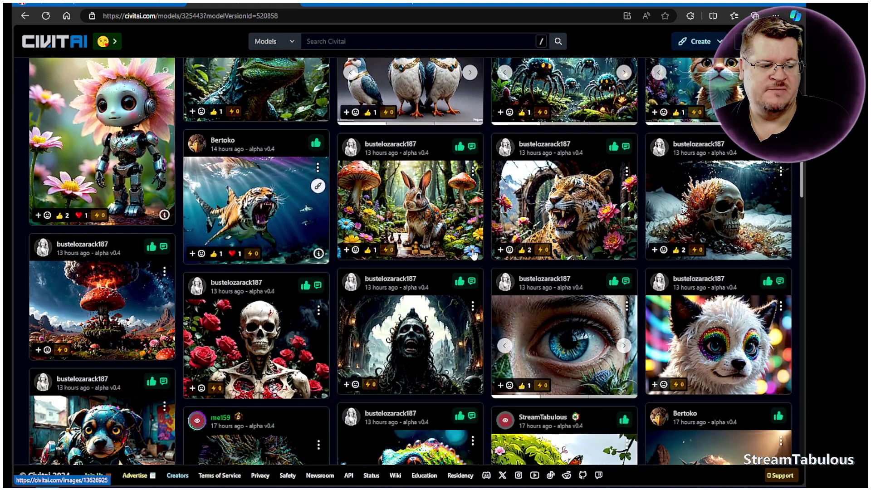
# Examine the Level4 XL community gallery from the tiger and skeleton images down to the blue bird and raccoon king images
pyautogui.scroll(-3, 474, 254)
pyautogui.scroll(-6, 474, 254)
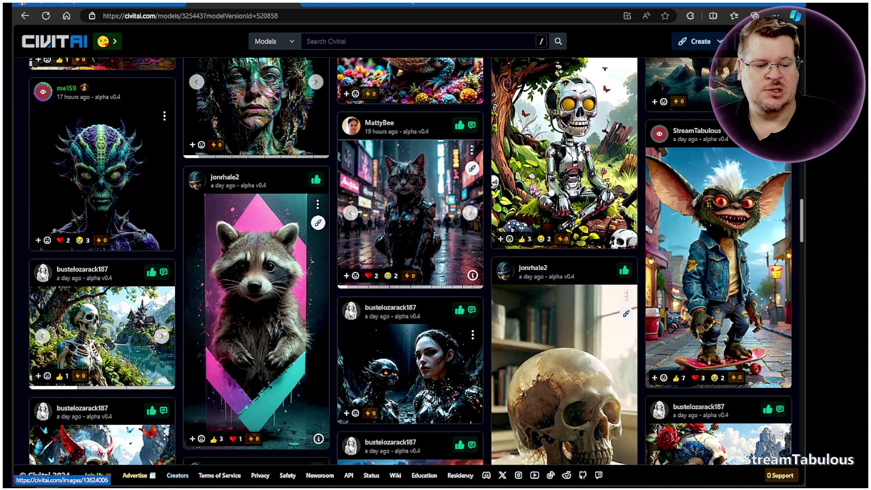
pyautogui.scroll(-2, 726, 247)
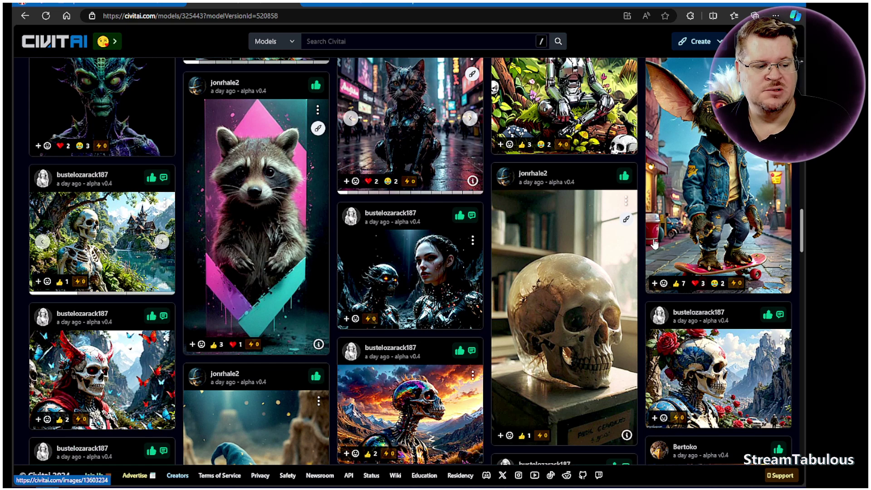
pyautogui.scroll(-5, 409, 305)
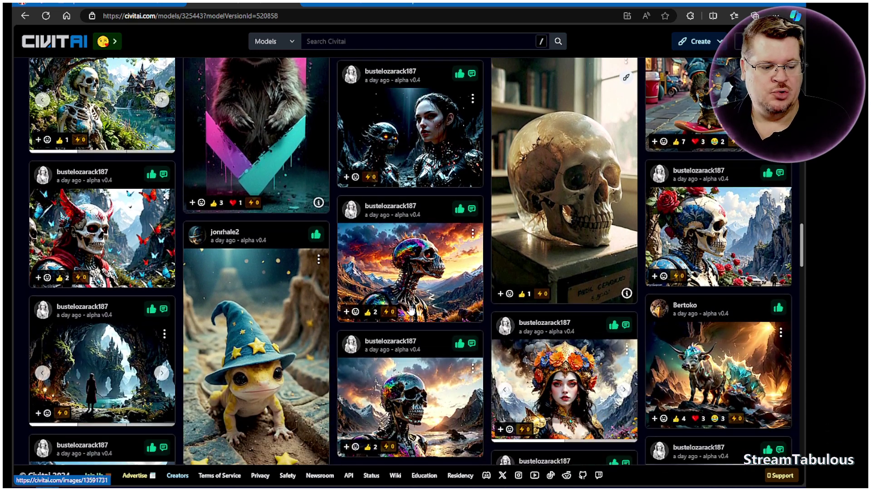
pyautogui.scroll(-7, 410, 310)
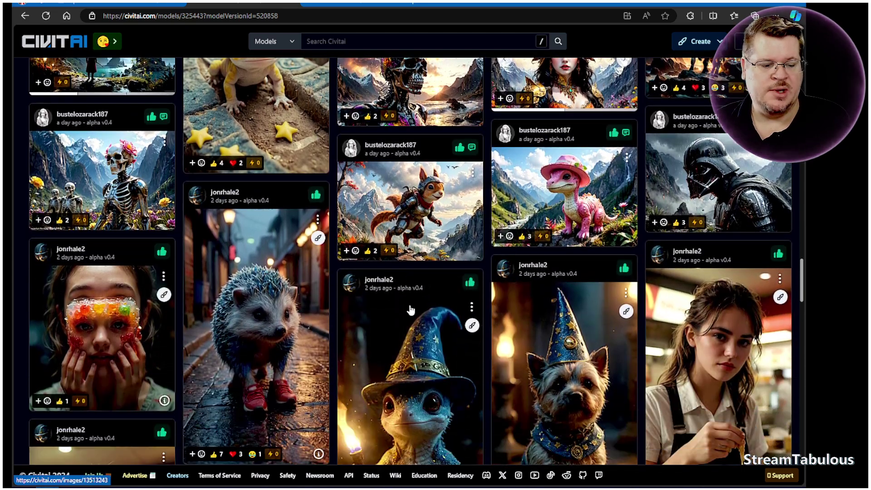
pyautogui.scroll(-5, 410, 310)
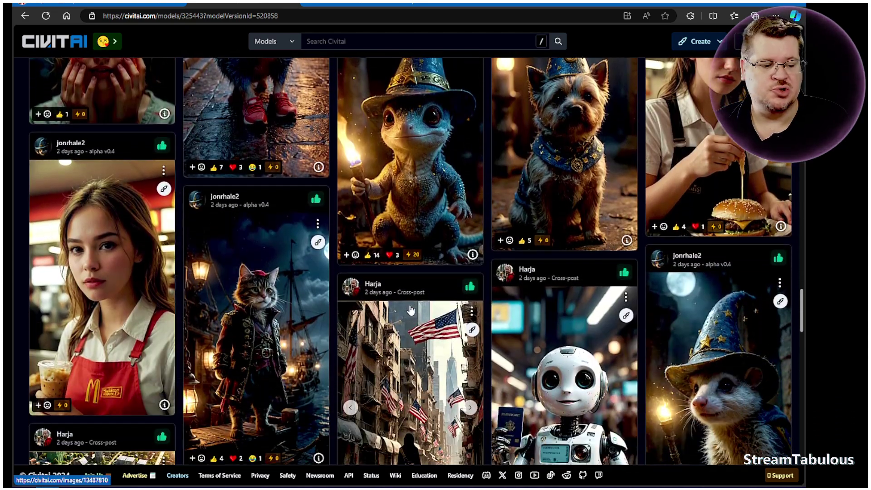
pyautogui.scroll(-6, 410, 310)
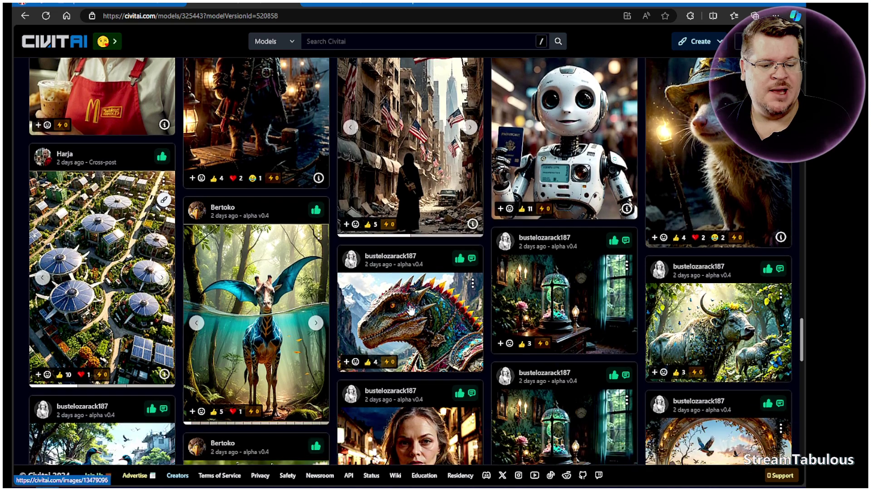
pyautogui.scroll(-1, 411, 310)
pyautogui.scroll(-5, 410, 306)
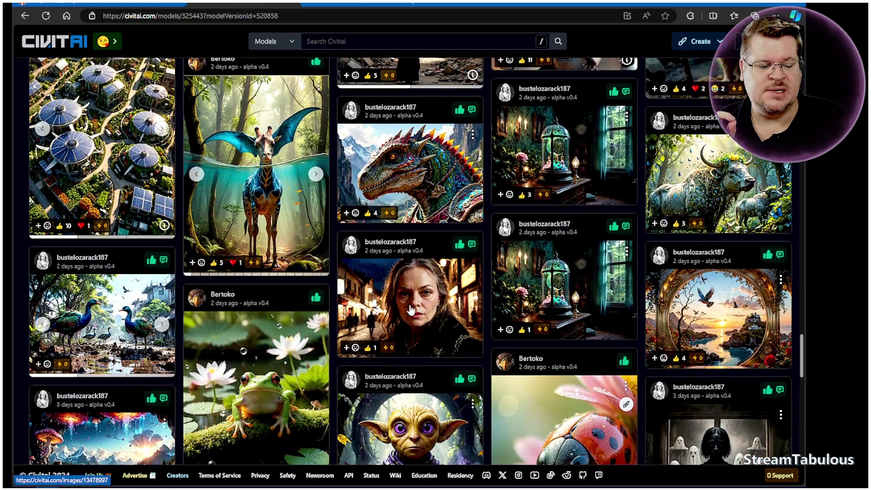
pyautogui.scroll(-2, 410, 310)
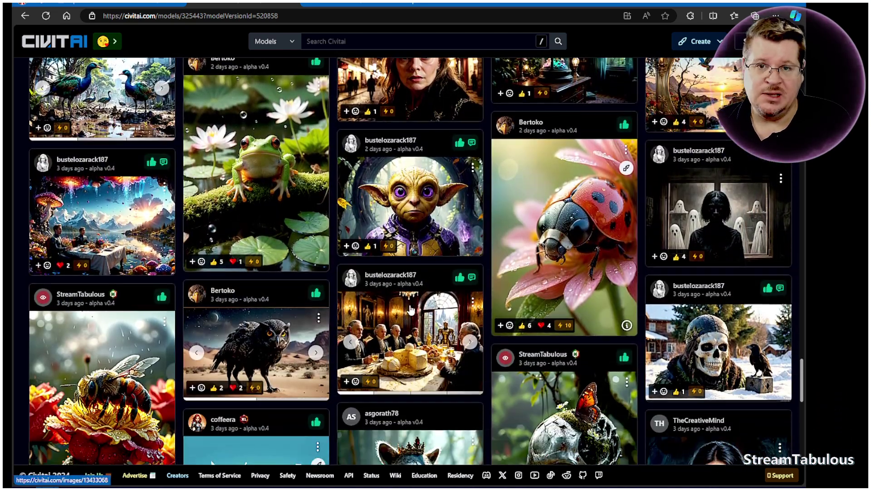
pyautogui.scroll(-5, 411, 310)
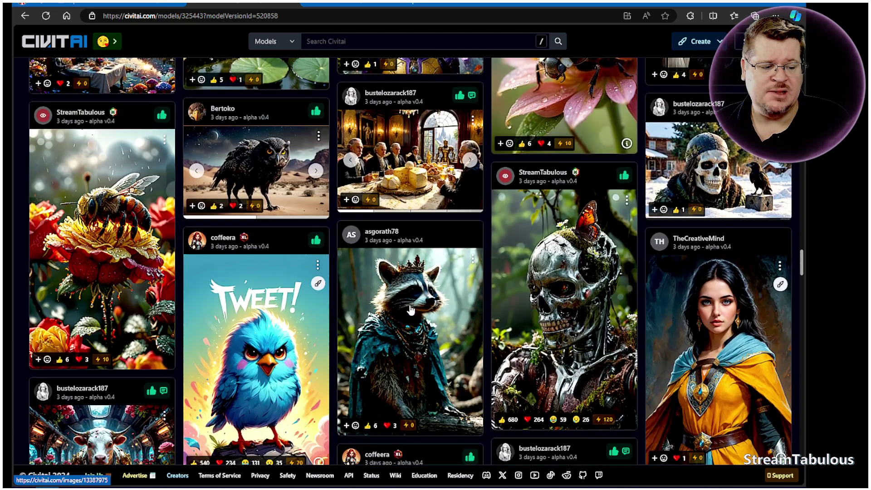
pyautogui.scroll(-1, 411, 310)
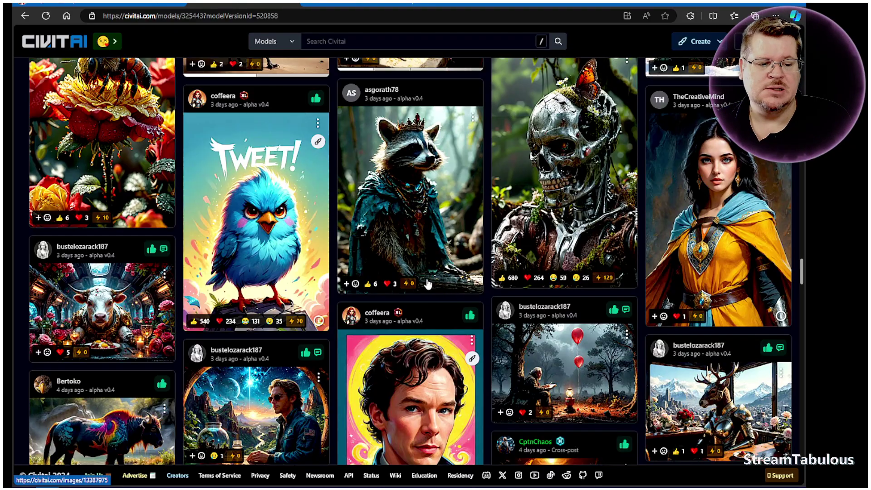
# Return to the start of the Level4 XL page and review its sample images and model details
pyautogui.scroll(10, 420, 283)
pyautogui.scroll(15, 410, 272)
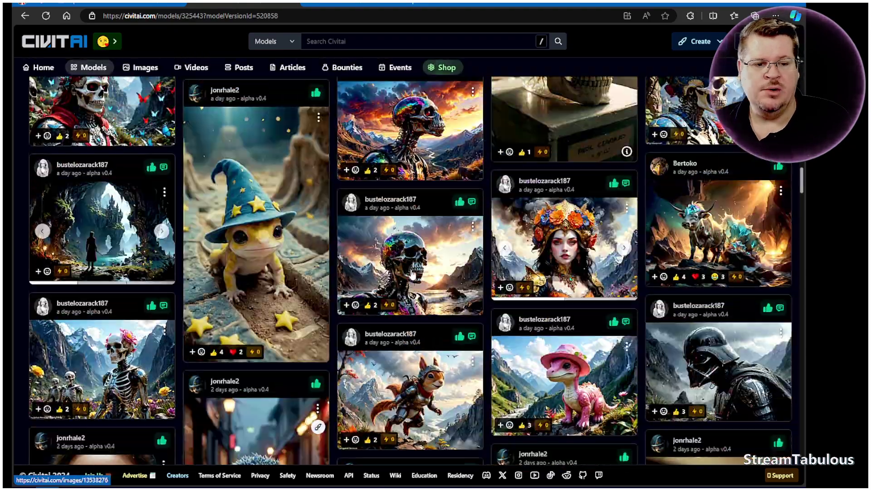
pyautogui.scroll(15, 407, 271)
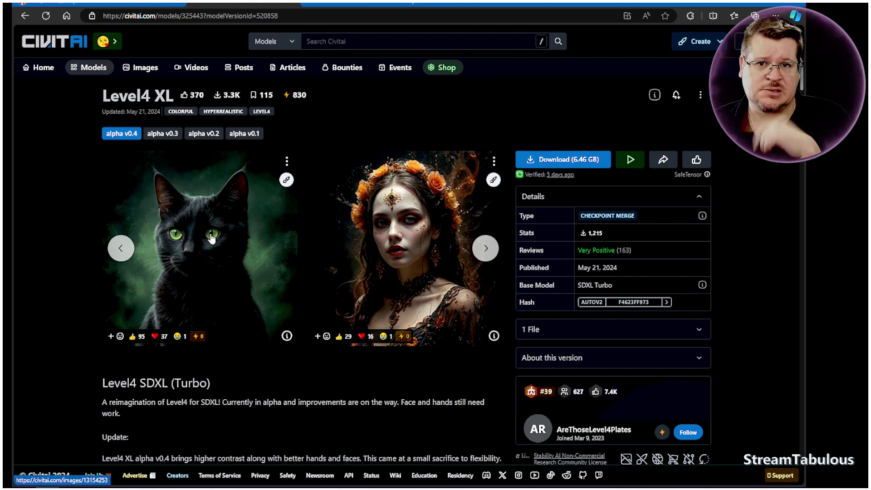
# Switch to the open ColorfulXL model page and examine its community gallery down to the last images
pyautogui.click(344, 6)
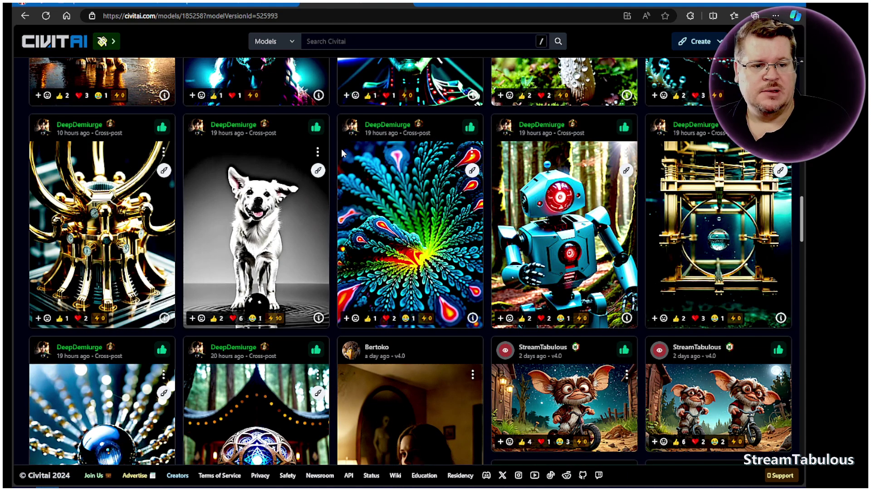
pyautogui.scroll(-5, 402, 300)
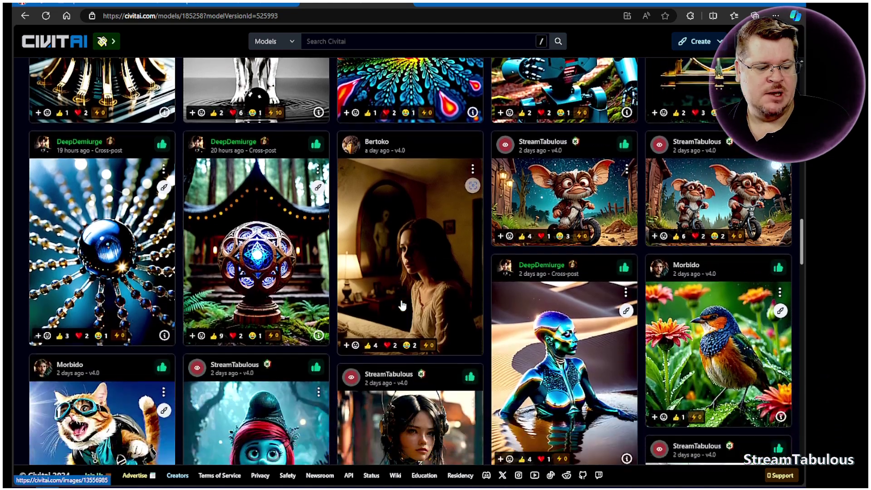
pyautogui.scroll(-6, 404, 290)
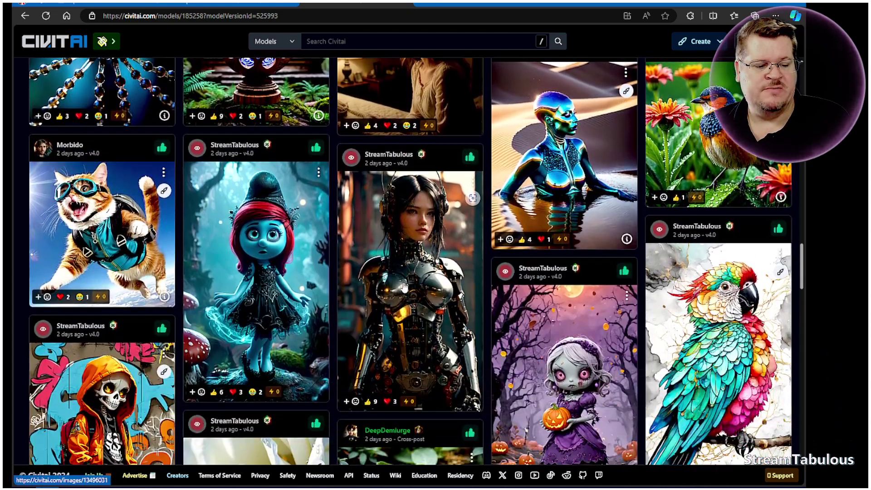
pyautogui.scroll(-4, 403, 287)
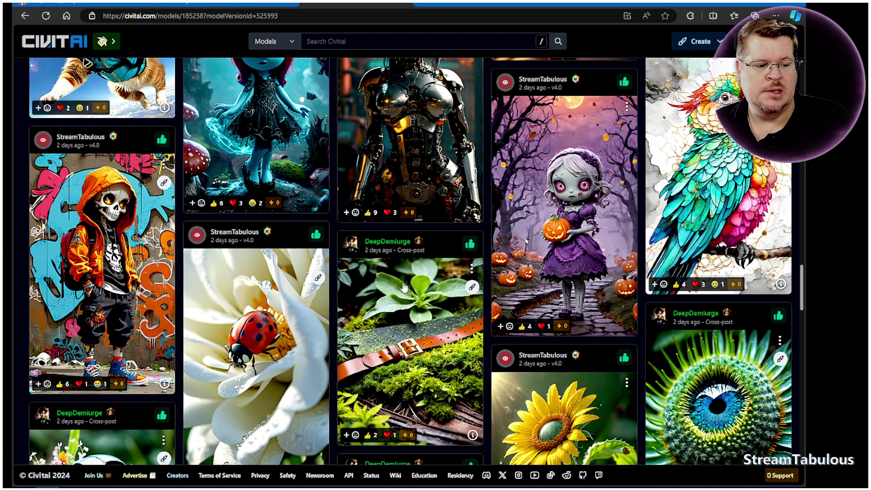
pyautogui.scroll(-6, 403, 287)
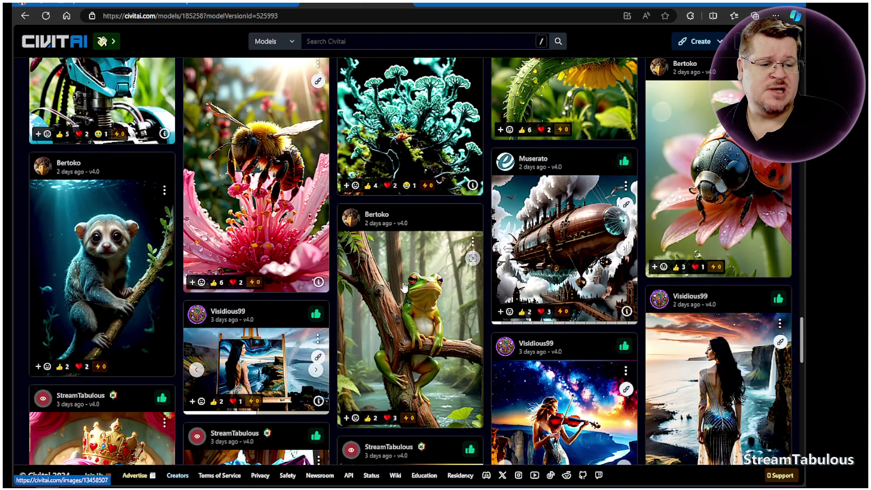
pyautogui.scroll(-2, 435, 272)
pyautogui.scroll(-5, 435, 273)
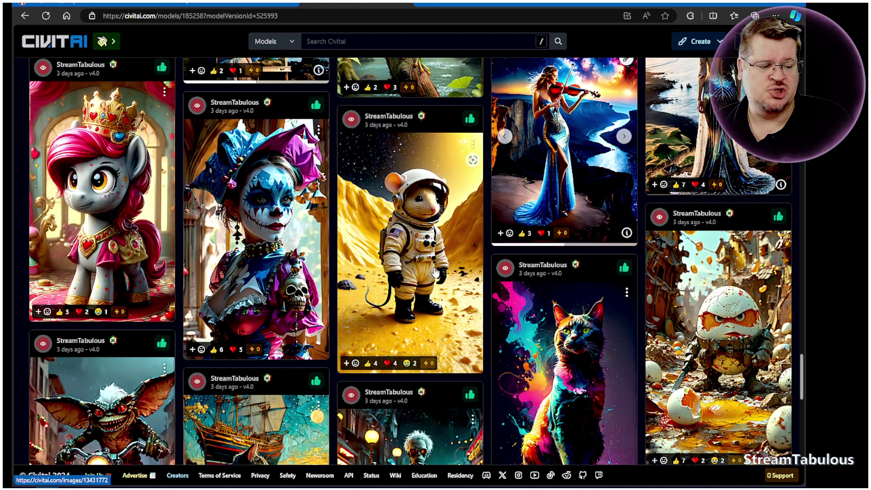
pyautogui.scroll(-1, 435, 273)
pyautogui.scroll(-5, 435, 272)
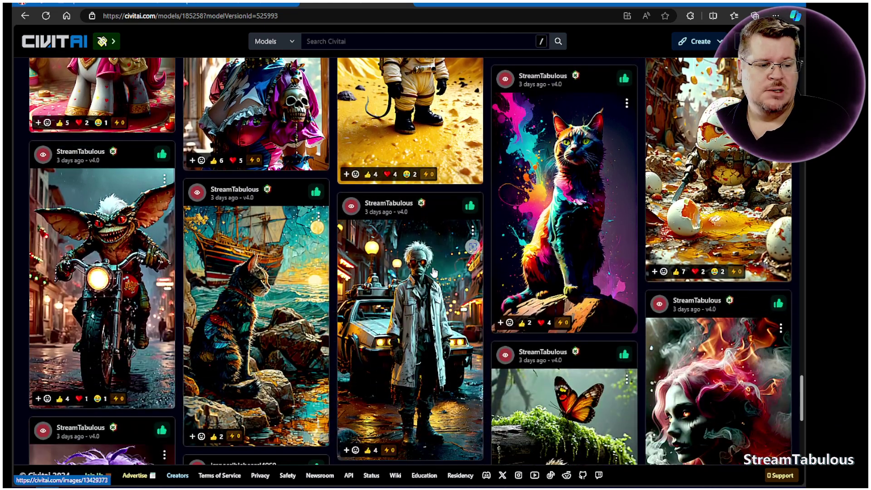
pyautogui.scroll(-4, 434, 272)
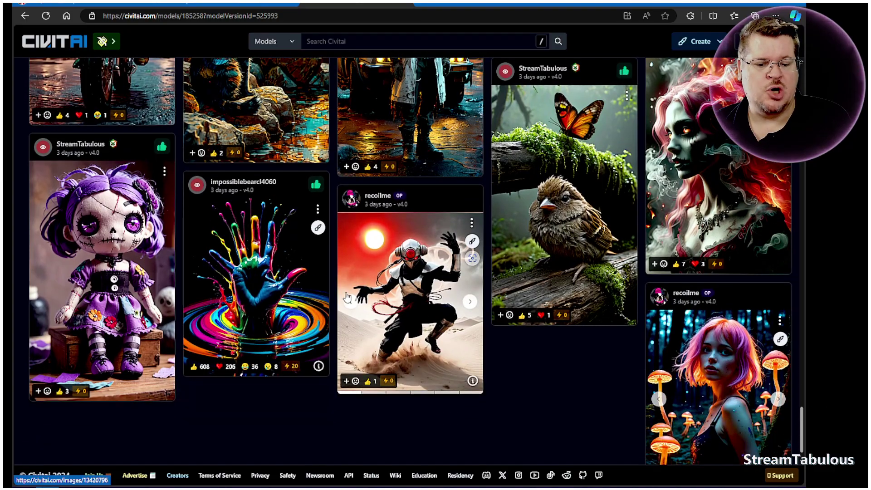
# Return to the start of the ColorfulXL page and review its v4.0 sample images and model details
pyautogui.scroll(4, 345, 298)
pyautogui.scroll(5, 317, 290)
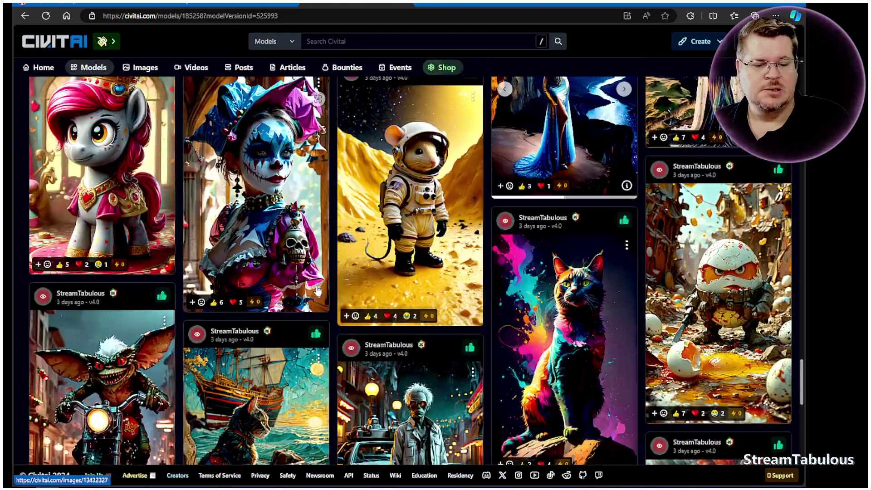
pyautogui.scroll(20, 318, 291)
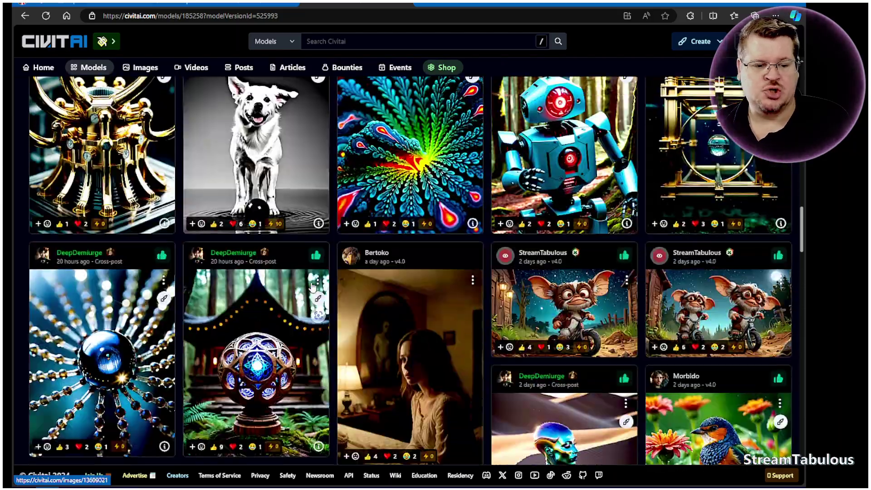
pyautogui.scroll(20, 312, 287)
pyautogui.scroll(5, 318, 286)
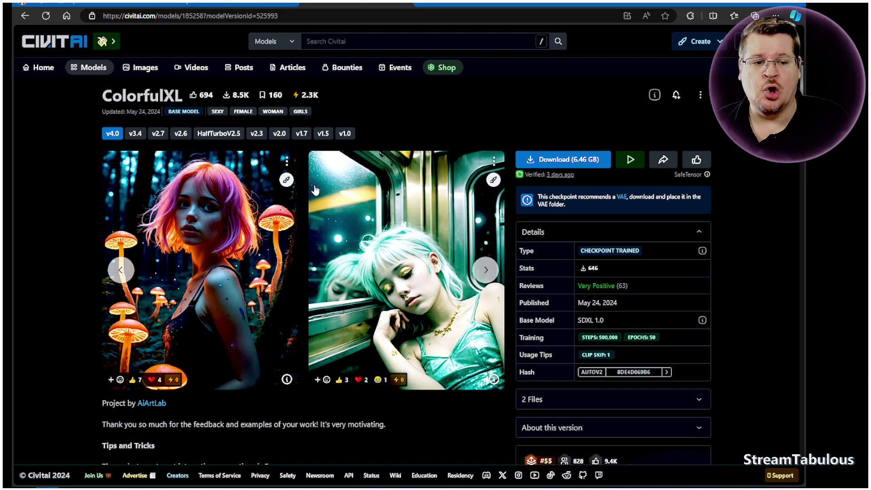
# Switch to Krita, preview the second 10:49 skateboarding goblin result, and save the image as a new incremental version
pyautogui.moveTo(219, 476)
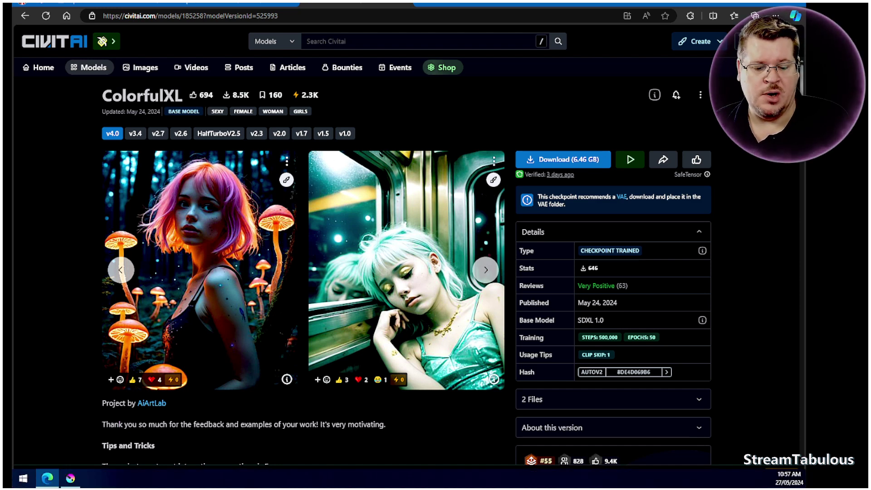
pyautogui.click(70, 479)
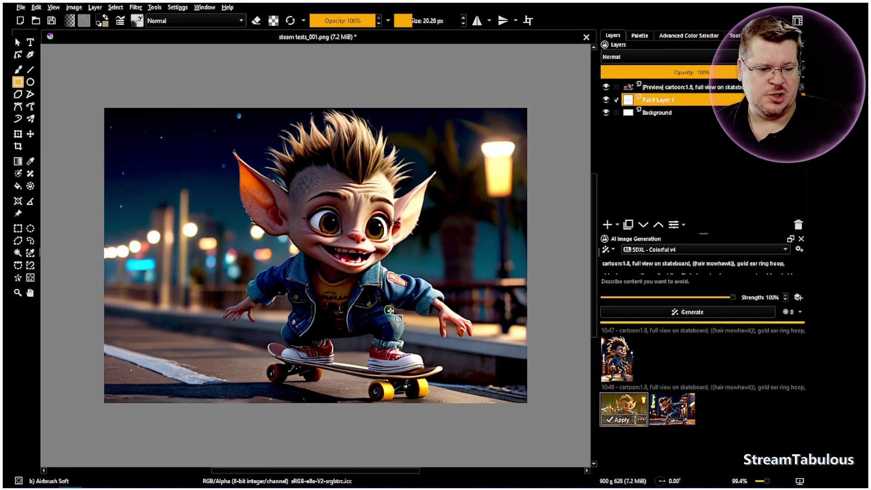
pyautogui.click(676, 409)
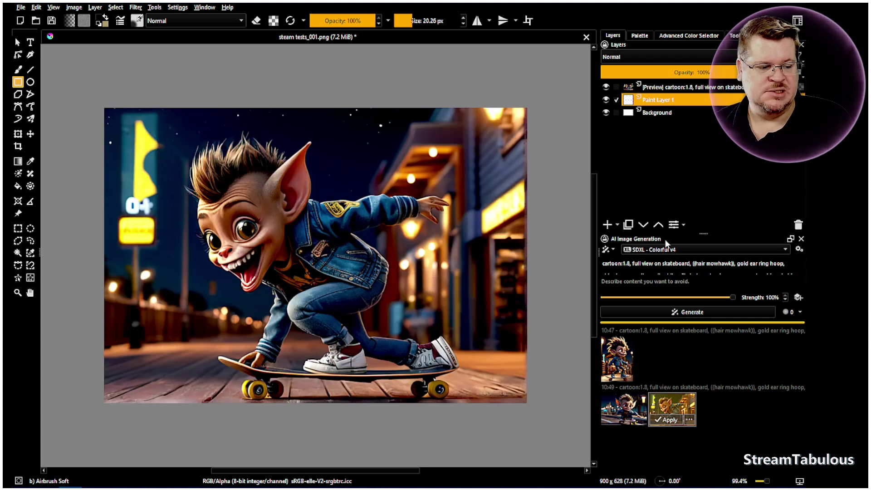
pyautogui.click(21, 7)
pyautogui.click(59, 153)
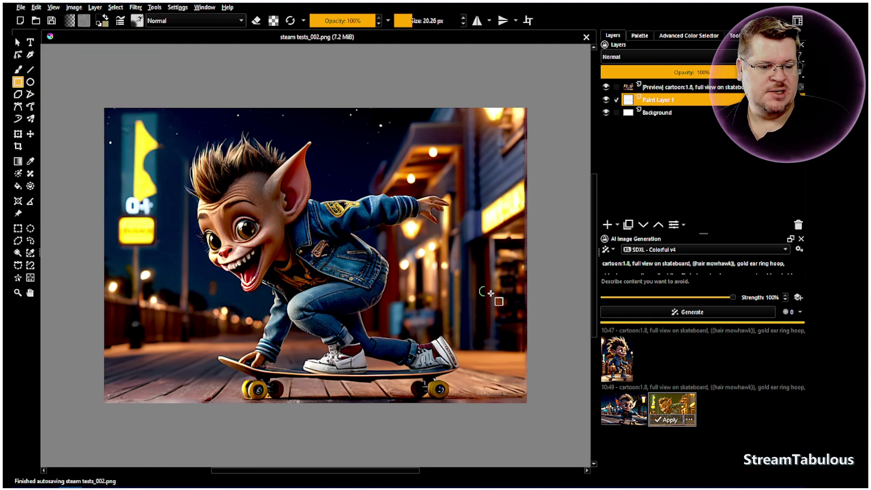
# Generate another skateboarding goblin image with SDXL - Colorful v4 at 100% strength and preview the first 10:49 result
pyautogui.click(693, 313)
pyautogui.click(625, 411)
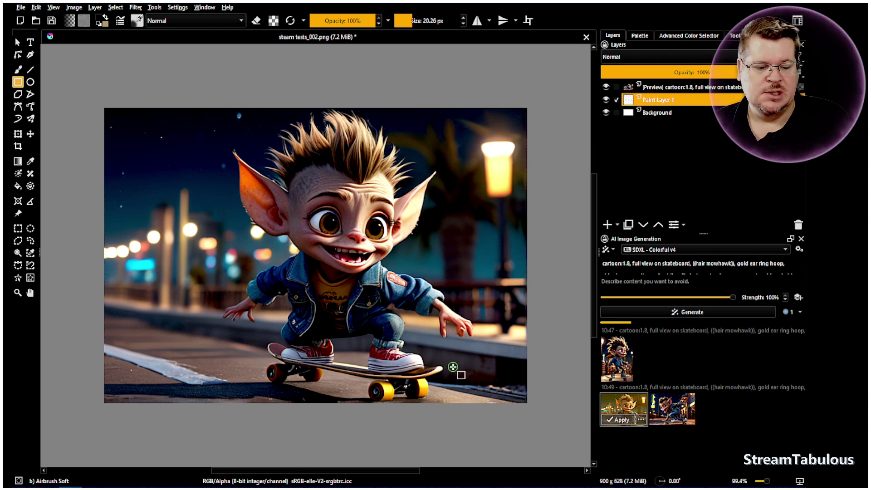
# Check the image's width and height in the Resize Canvas dialog and close it without changes
pyautogui.click(74, 7)
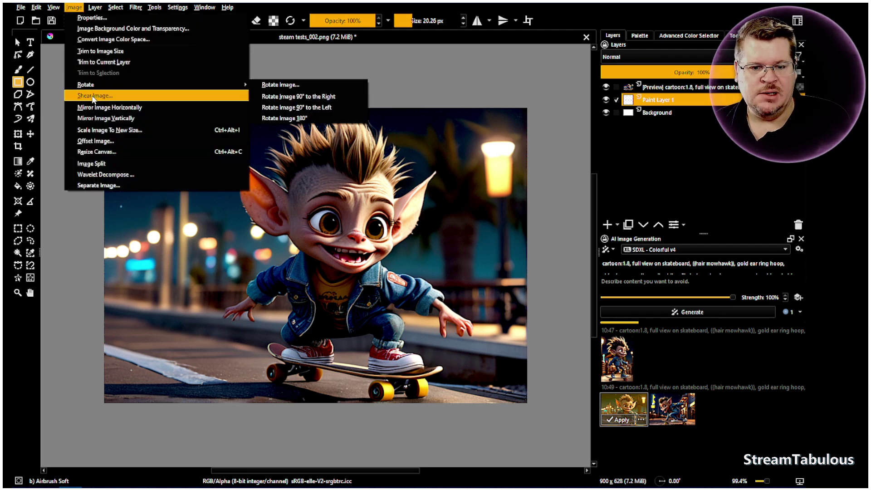
pyautogui.click(100, 154)
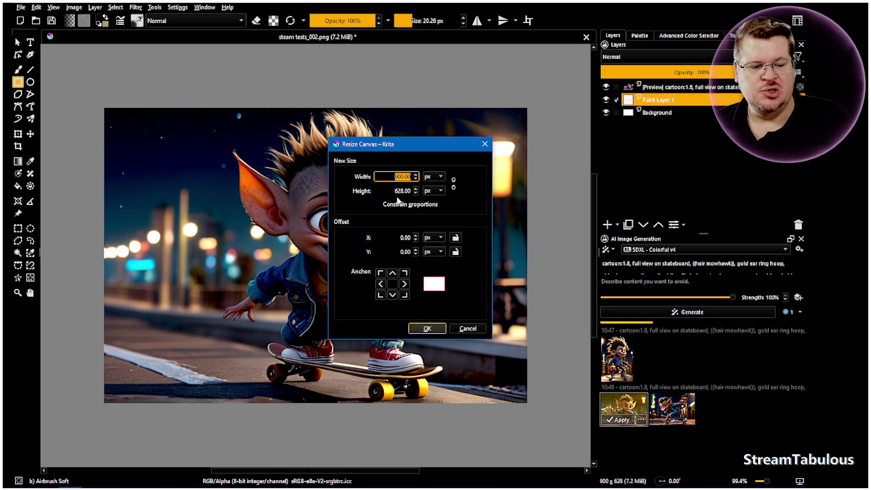
pyautogui.click(465, 330)
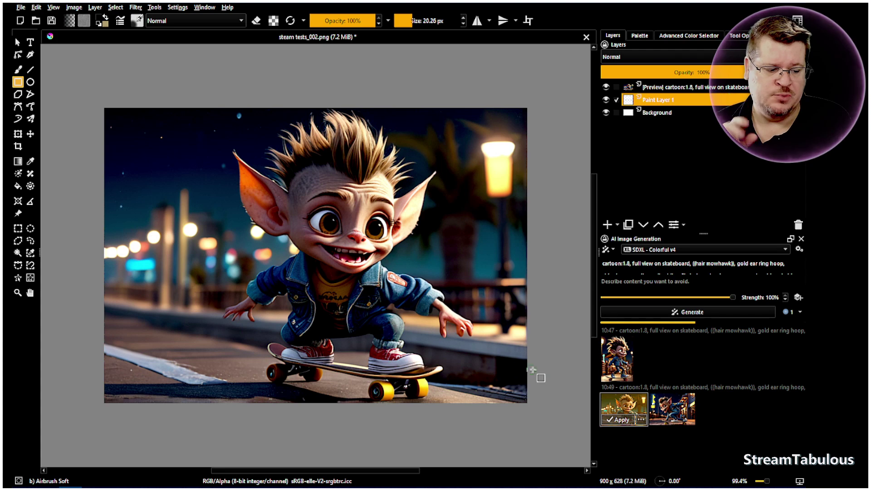
# Compare the two earlier 10:49 skateboarding goblin results and preview the newly generated third one
pyautogui.click(679, 415)
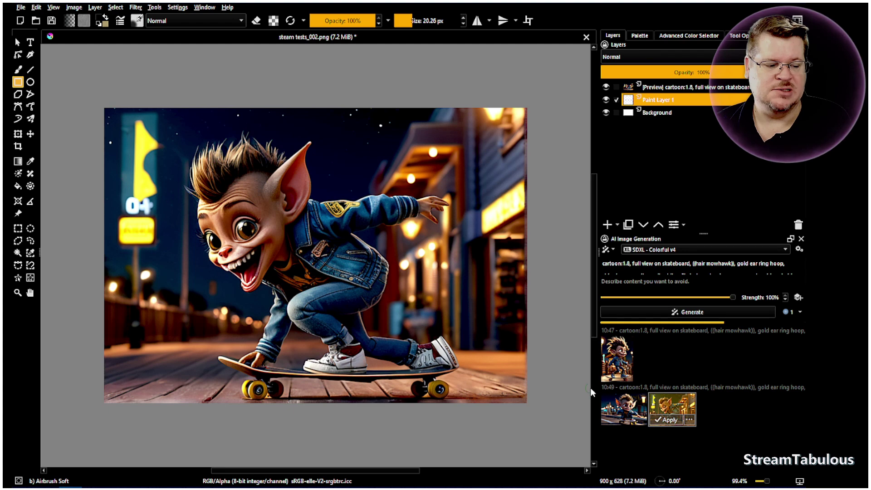
pyautogui.click(622, 406)
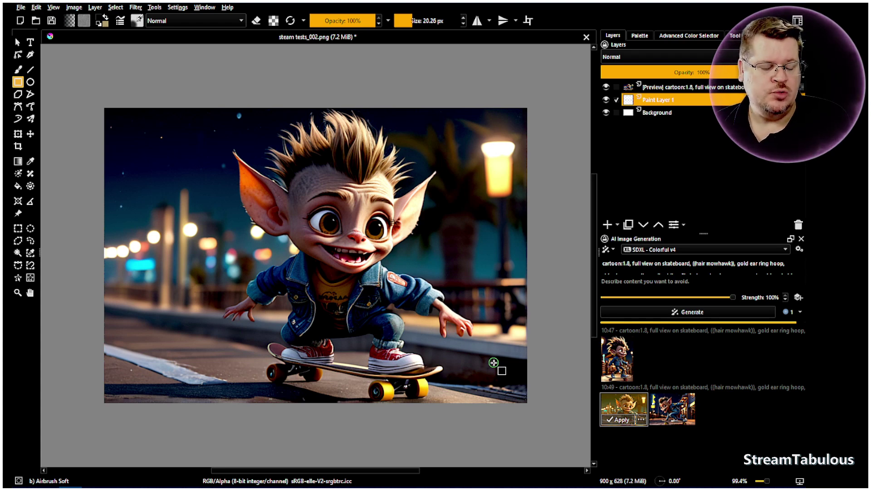
pyautogui.click(674, 414)
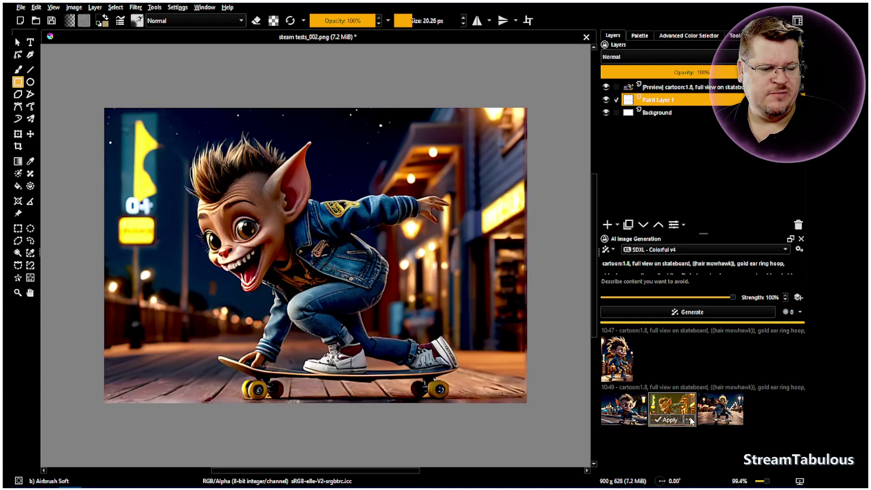
pyautogui.click(722, 417)
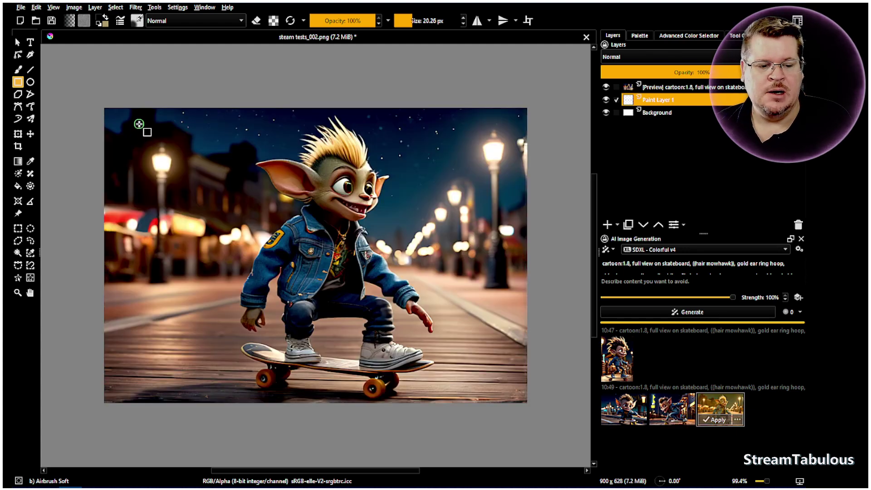
# Save the third skateboarding goblin preview as a new incremental version and compare the three 10:49 results
pyautogui.click(21, 7)
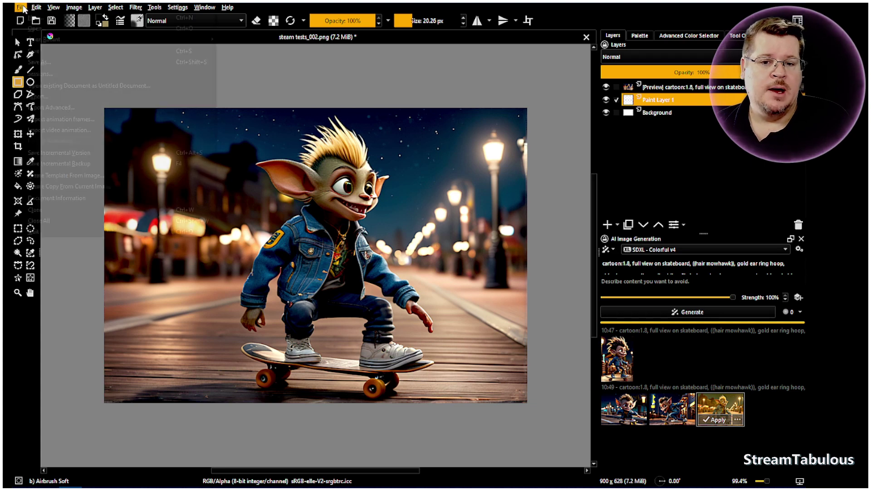
pyautogui.click(78, 153)
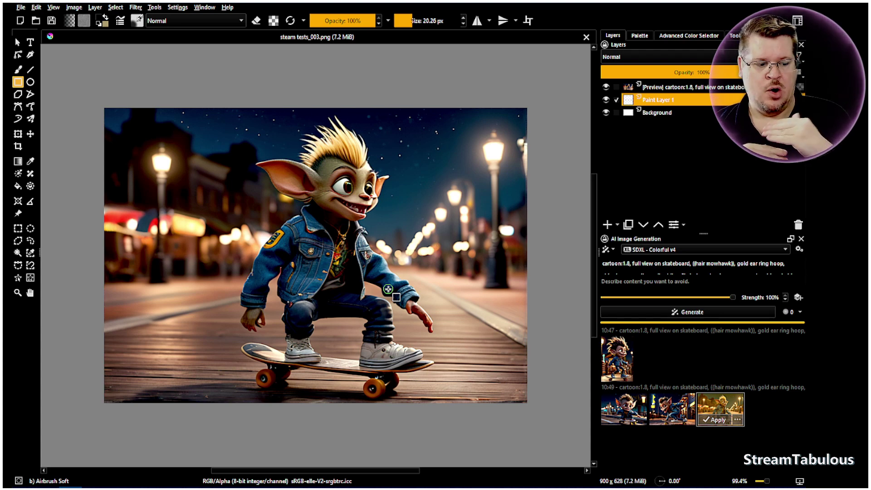
pyautogui.click(634, 411)
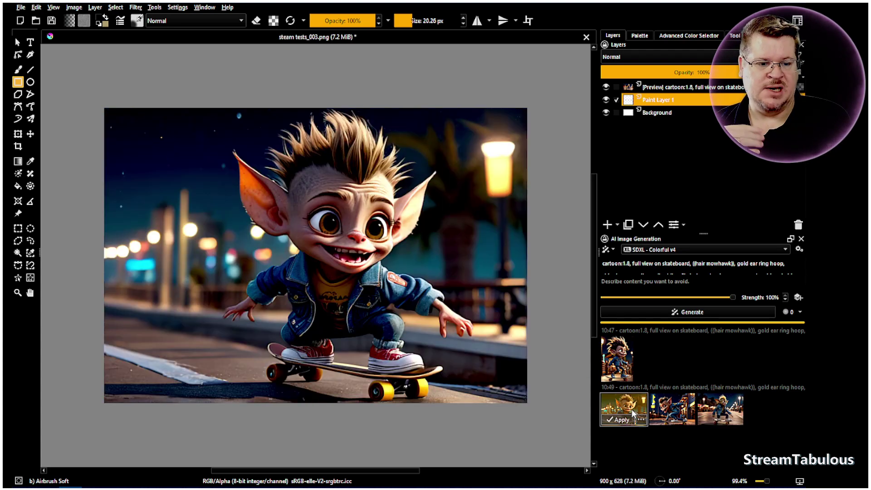
pyautogui.click(675, 416)
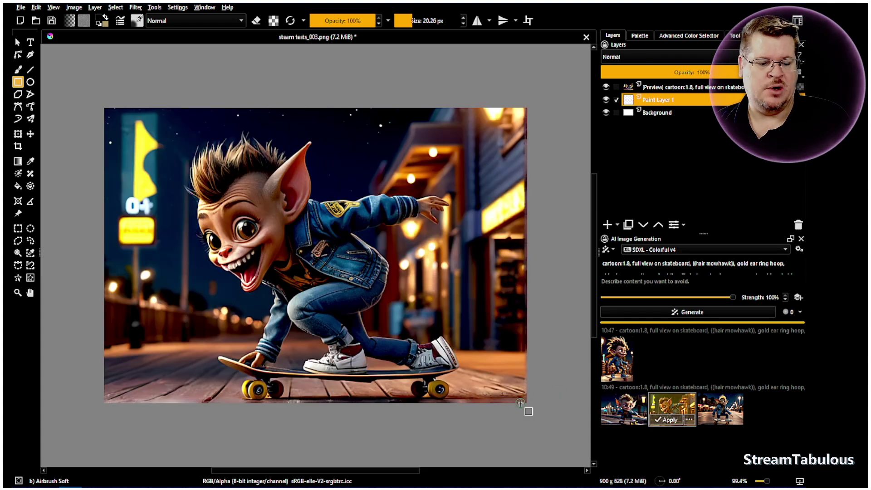
pyautogui.click(714, 409)
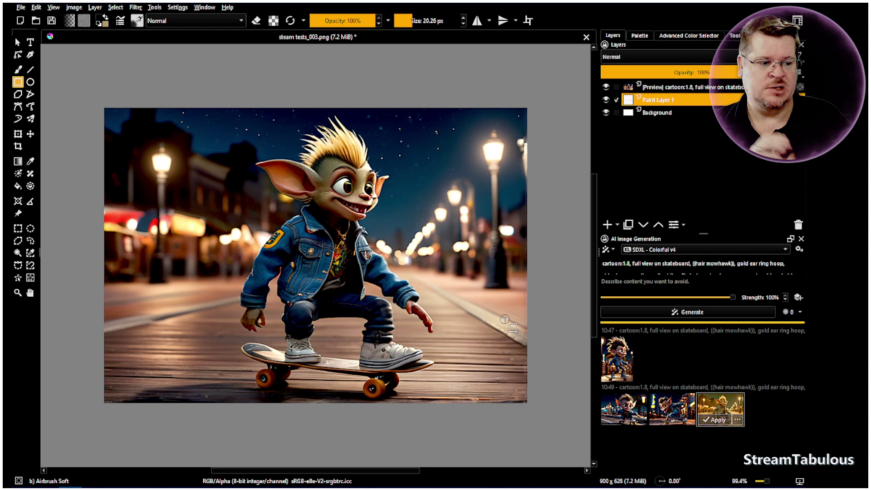
# Review the available style presets and the SDXL - Colorful v4 sampler settings and quality preset options without changing anything
pyautogui.click(672, 252)
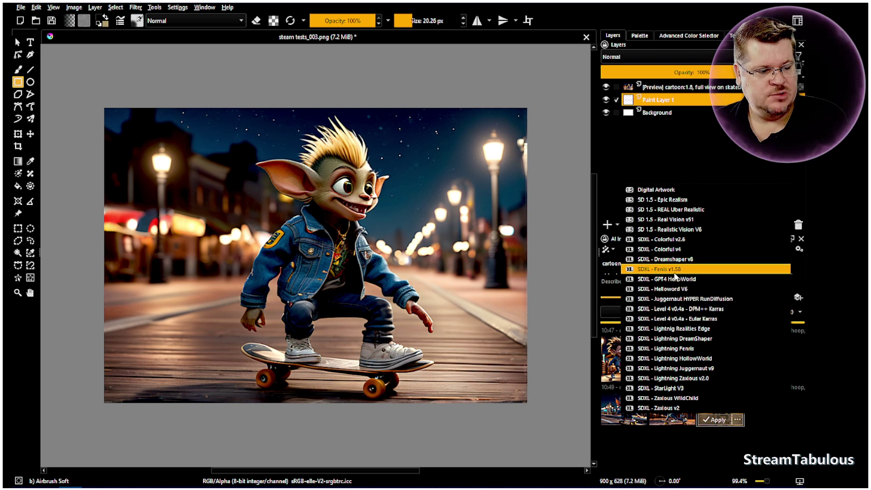
pyautogui.click(674, 251)
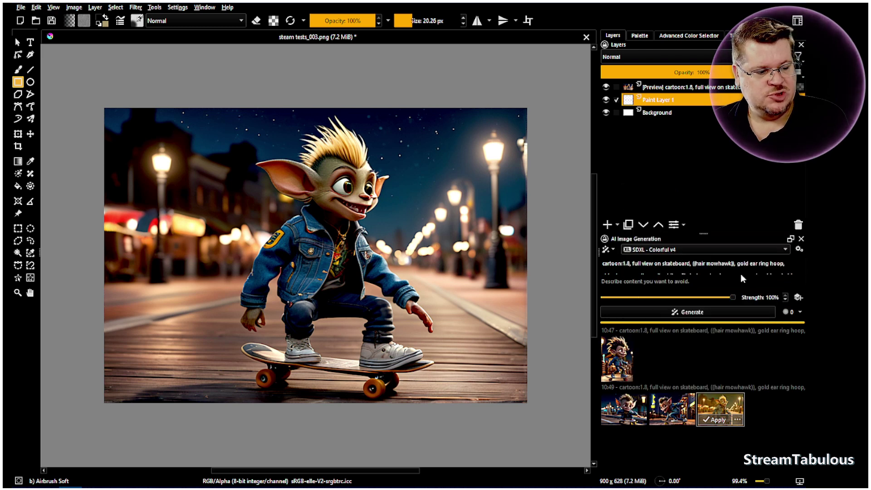
pyautogui.click(797, 249)
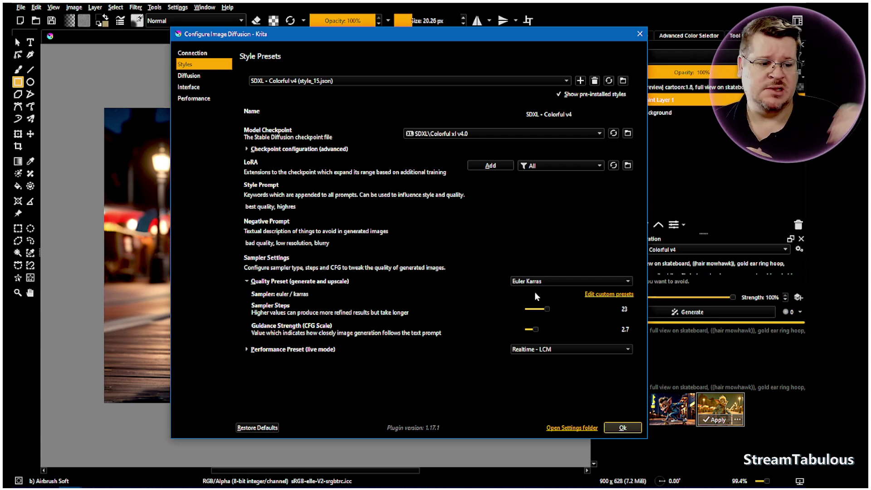
pyautogui.click(555, 283)
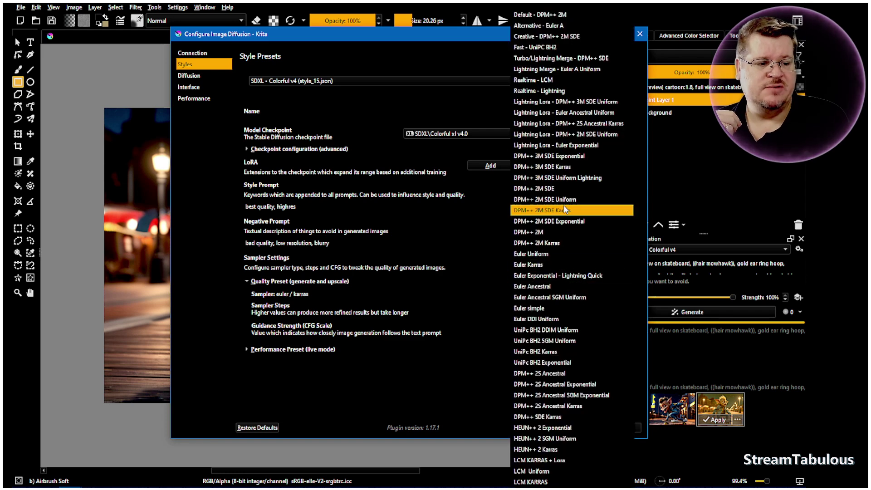
pyautogui.click(399, 360)
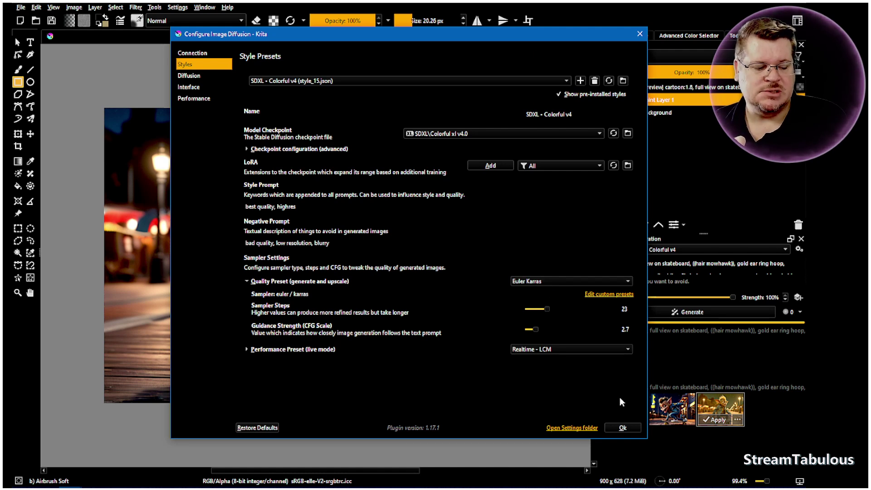
pyautogui.click(625, 428)
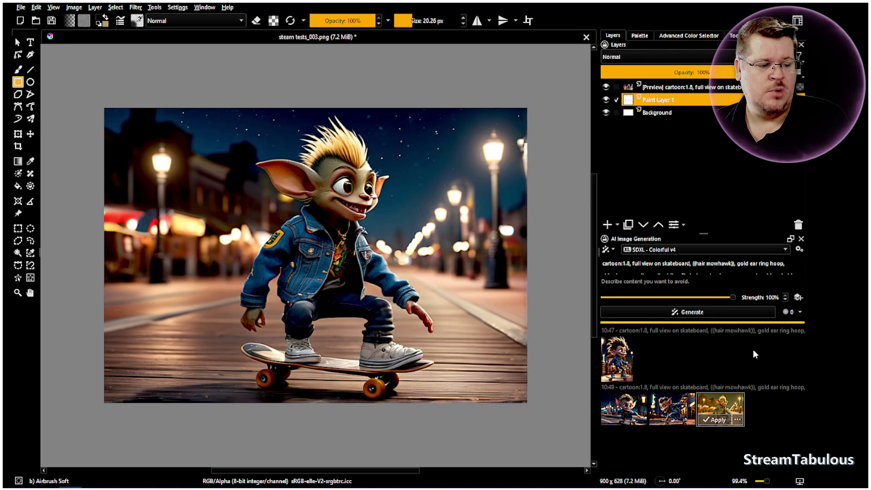
# Generate a skateboarding goblin image with the SDXL - Level 4 v0.4a - DPM++ Karras style at 100% strength and review that style's settings
pyautogui.click(690, 249)
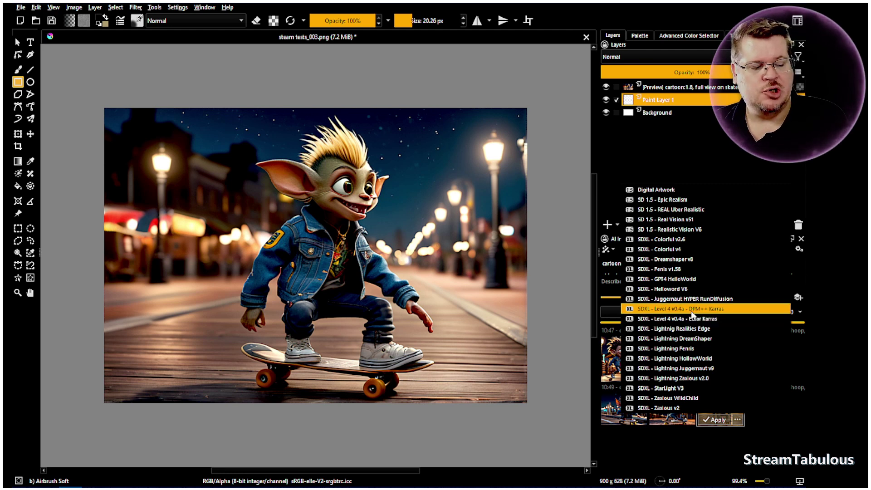
pyautogui.click(709, 309)
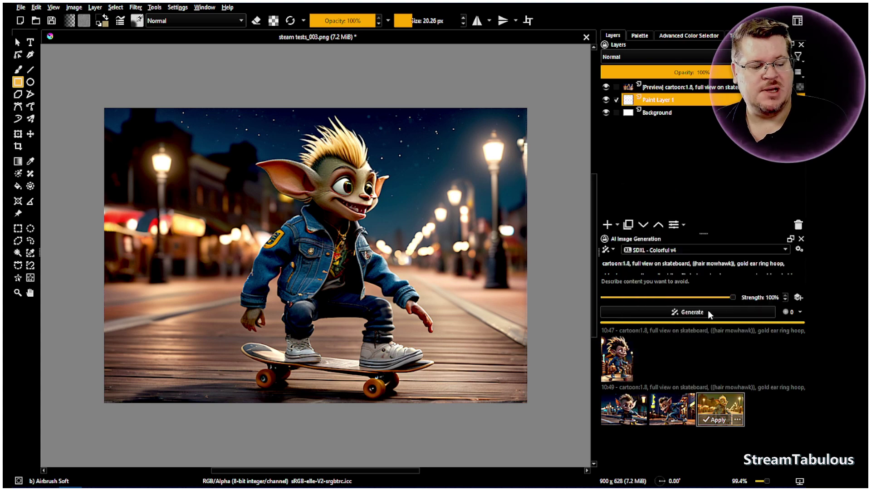
pyautogui.click(800, 250)
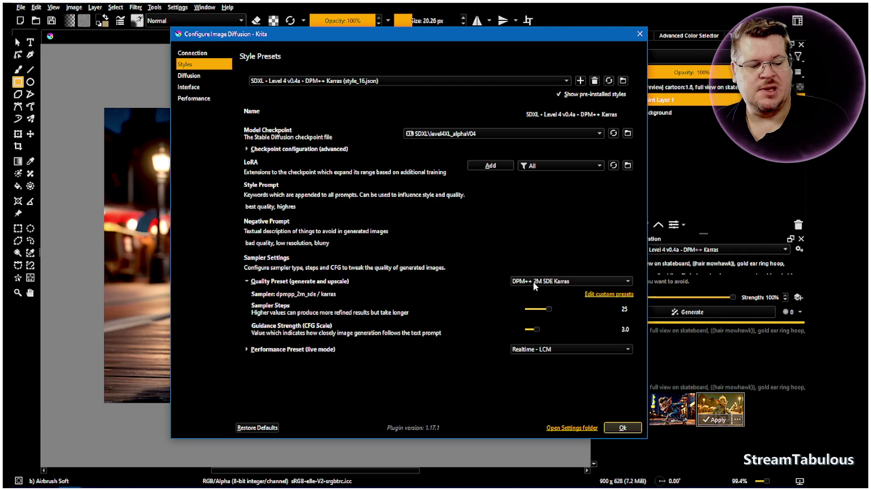
pyautogui.click(623, 428)
pyautogui.click(701, 313)
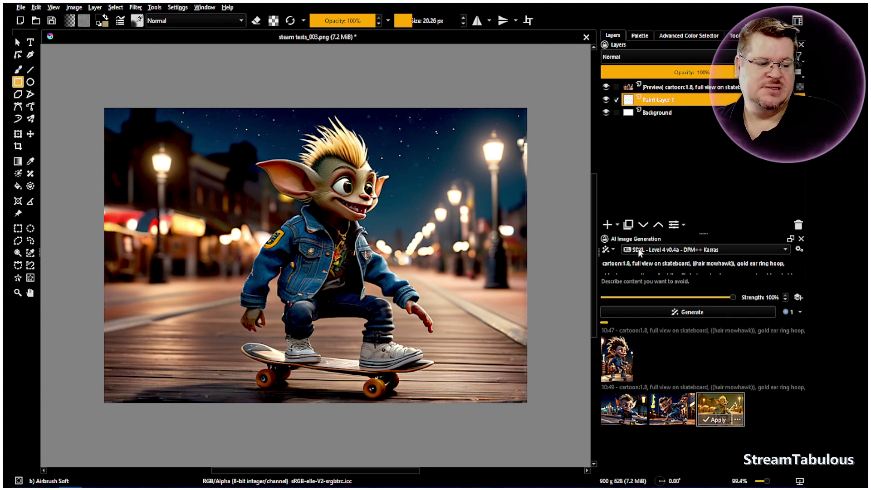
pyautogui.click(800, 249)
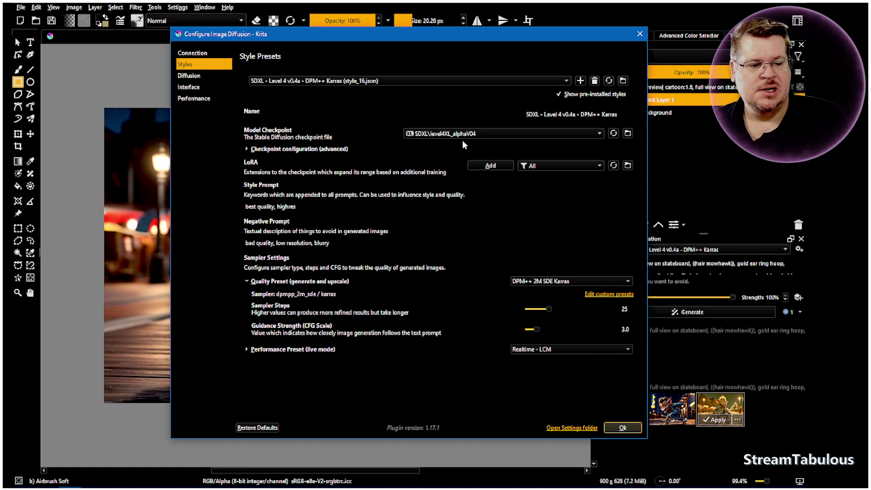
pyautogui.click(640, 34)
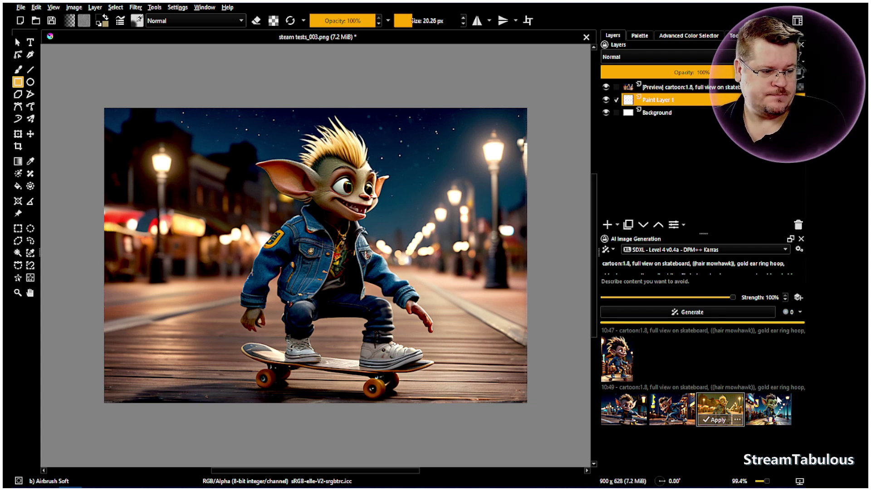
# Compare the new fourth 10:49 result with the third and first, and save the fourth as a new incremental version
pyautogui.click(771, 415)
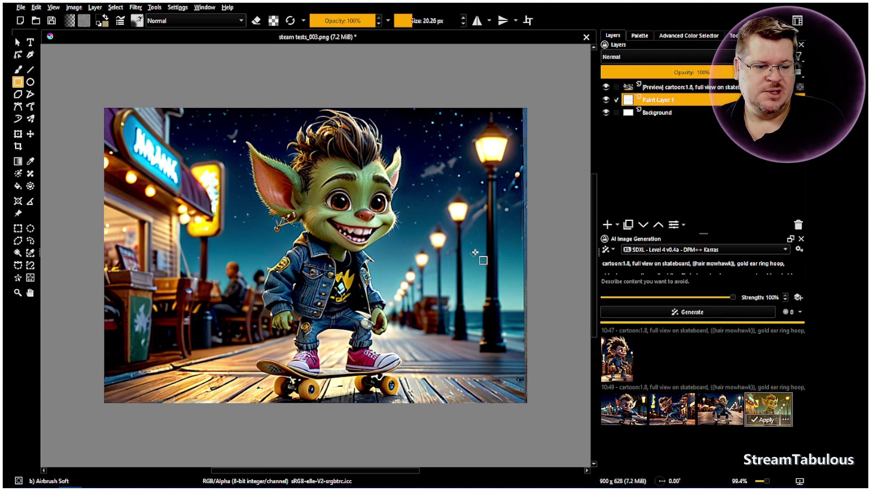
pyautogui.click(721, 411)
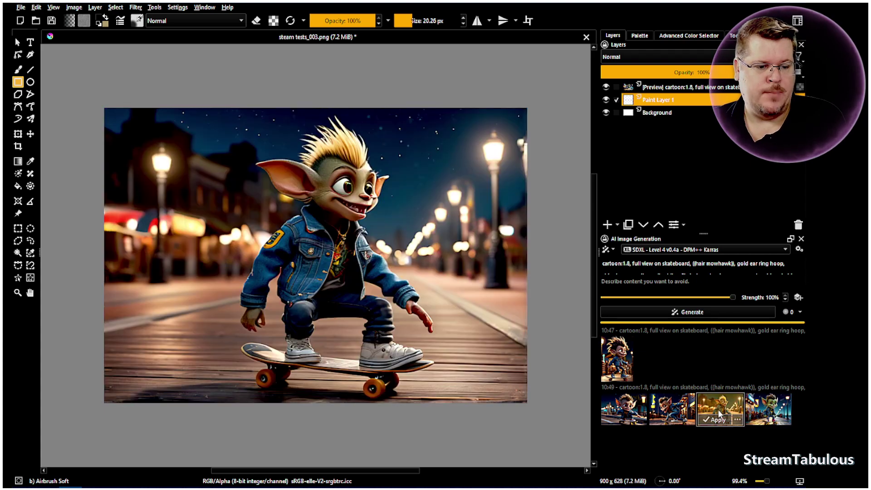
pyautogui.click(636, 411)
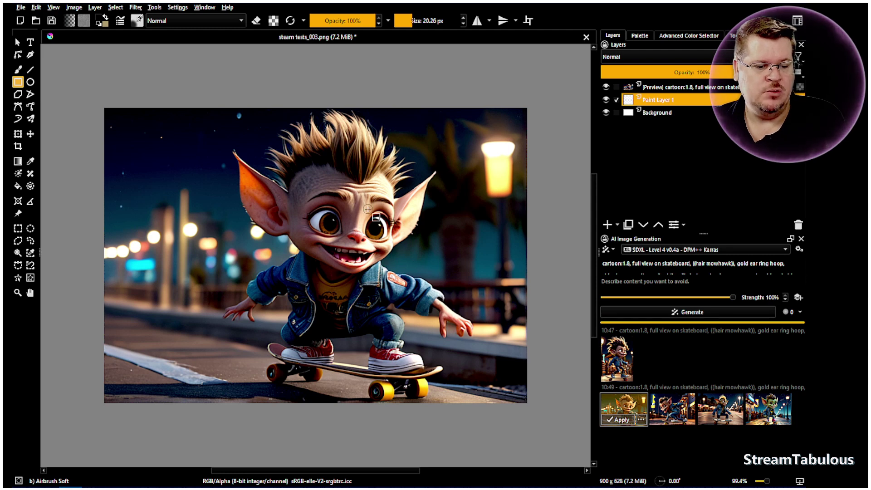
pyautogui.click(770, 416)
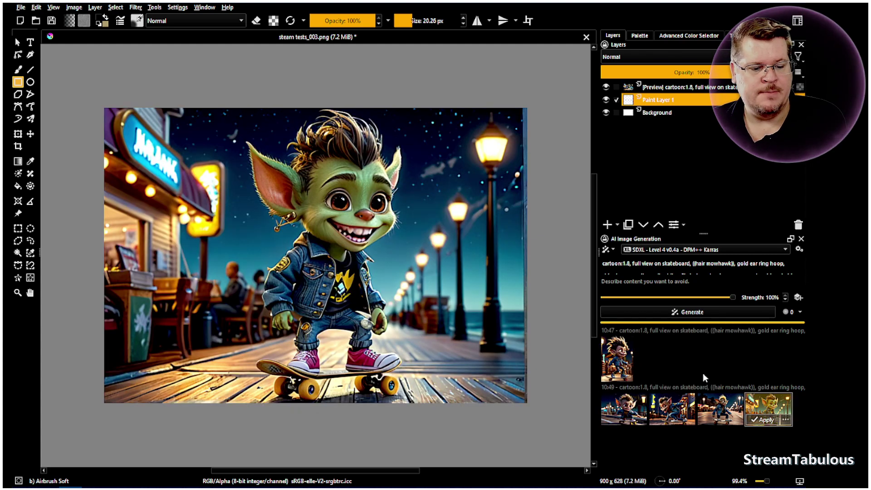
pyautogui.click(21, 7)
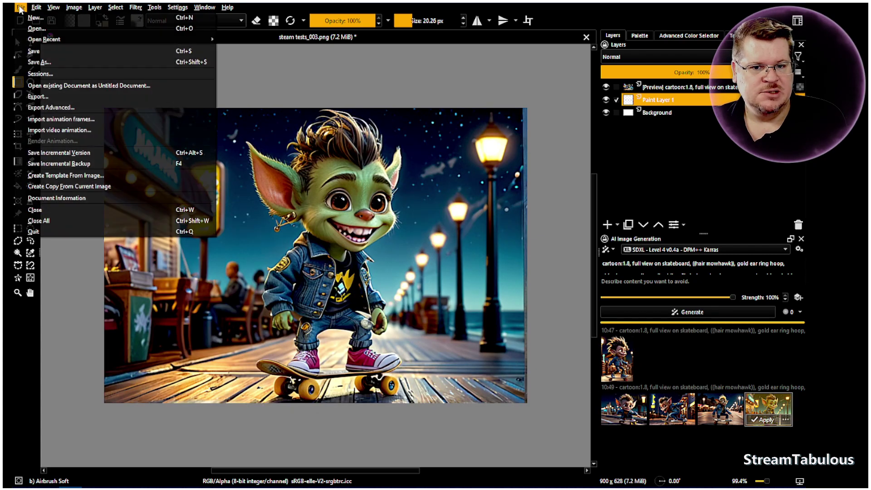
pyautogui.click(46, 152)
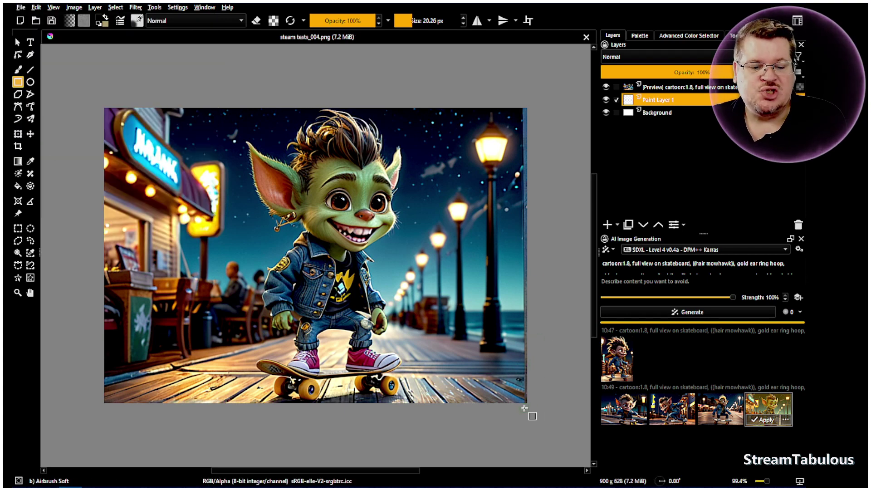
# Preview all four 10:49 skateboarding goblin results in order, from the first to the fourth
pyautogui.click(623, 411)
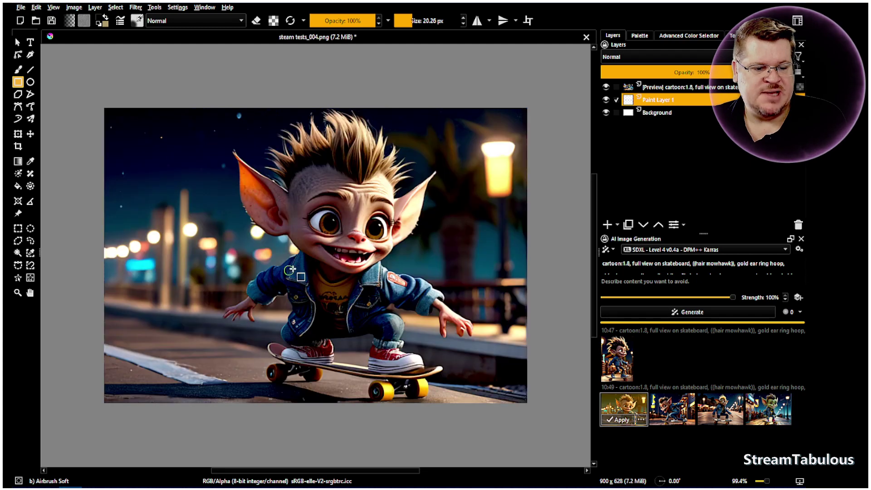
pyautogui.click(671, 421)
pyautogui.click(716, 417)
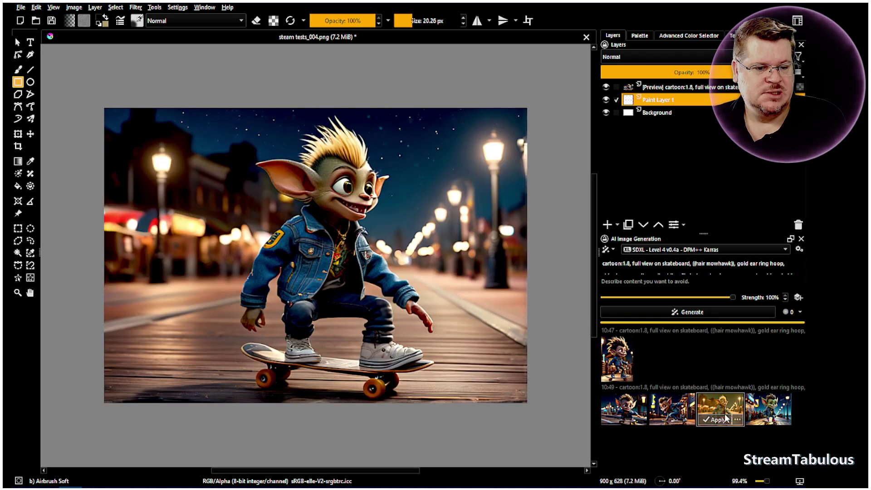
pyautogui.click(772, 421)
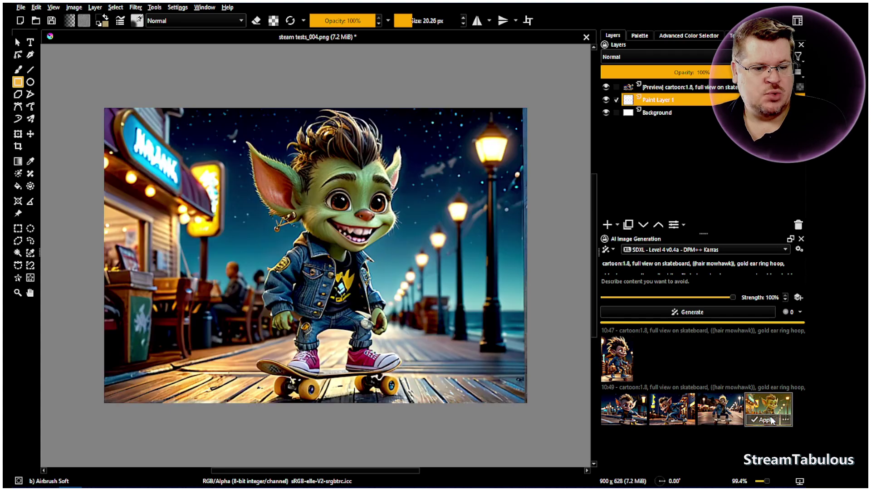
# Generate another skateboarding goblin image with the SDXL - Level 4 v0.4a - Eular Karras style at 100% strength
pyautogui.click(720, 247)
pyautogui.click(713, 258)
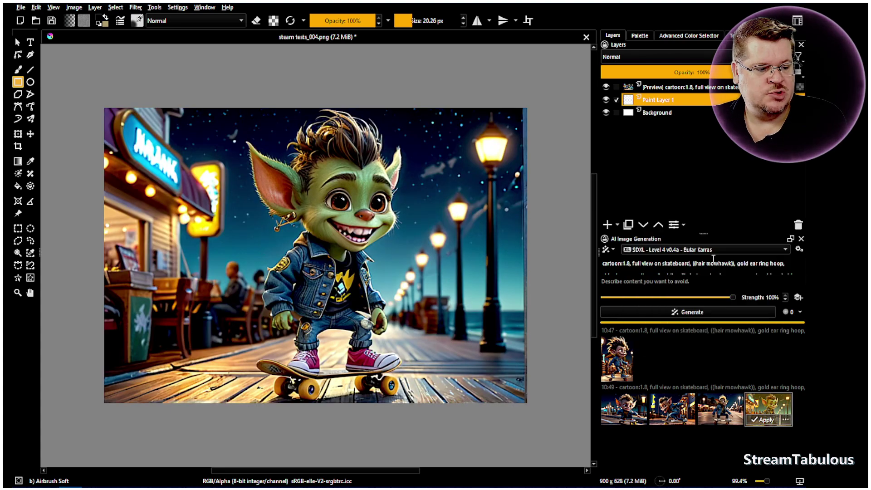
pyautogui.click(707, 314)
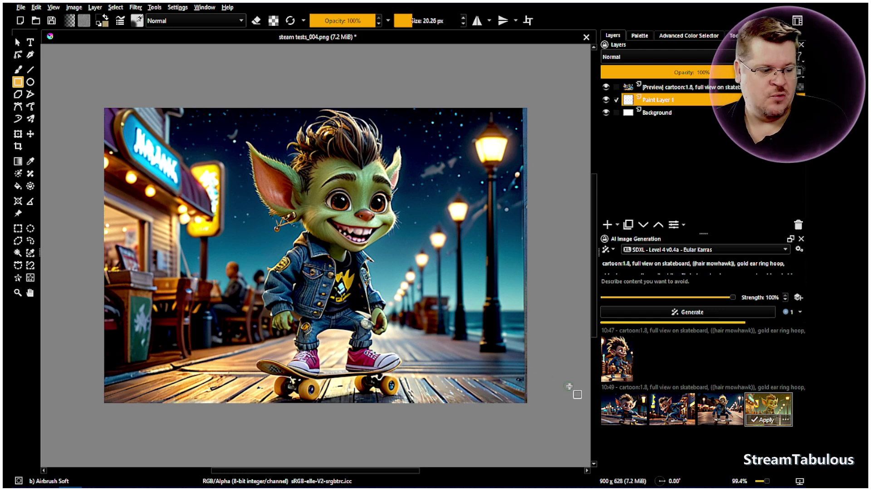
# Review the three Colorful v4 goblin results and the fourth 10:49 result while the new image is generating
pyautogui.click(721, 407)
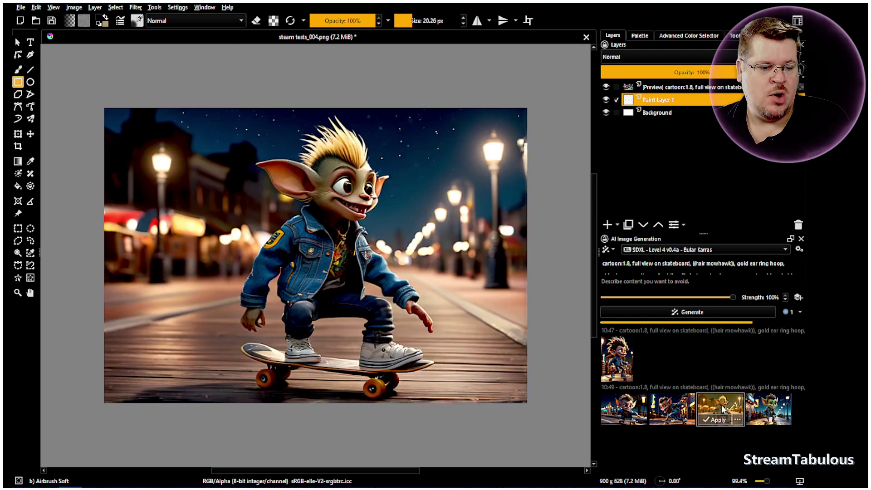
pyautogui.click(672, 414)
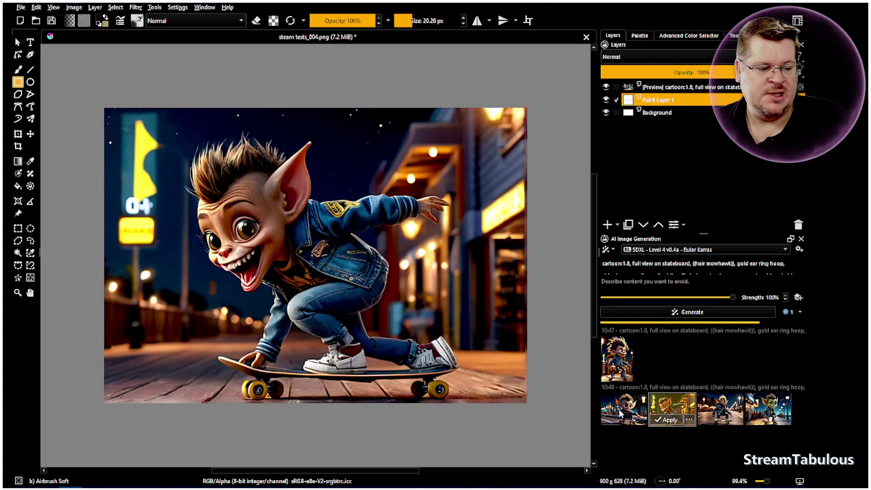
pyautogui.click(622, 414)
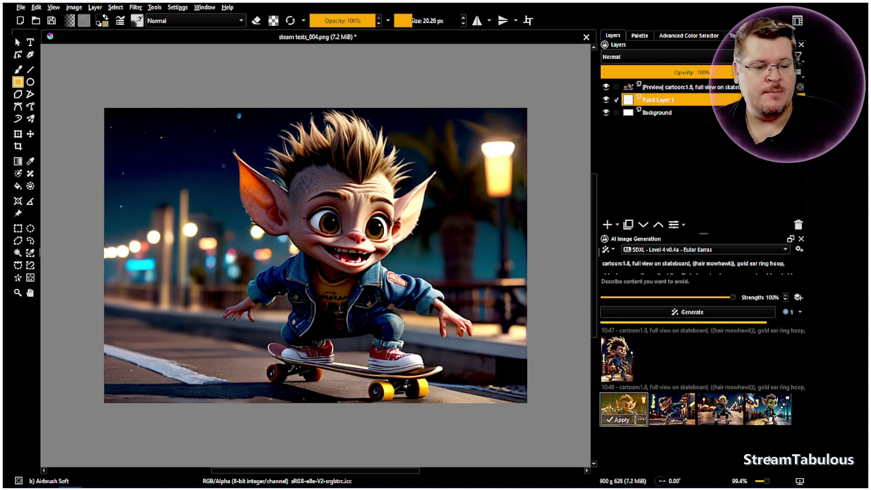
pyautogui.click(777, 413)
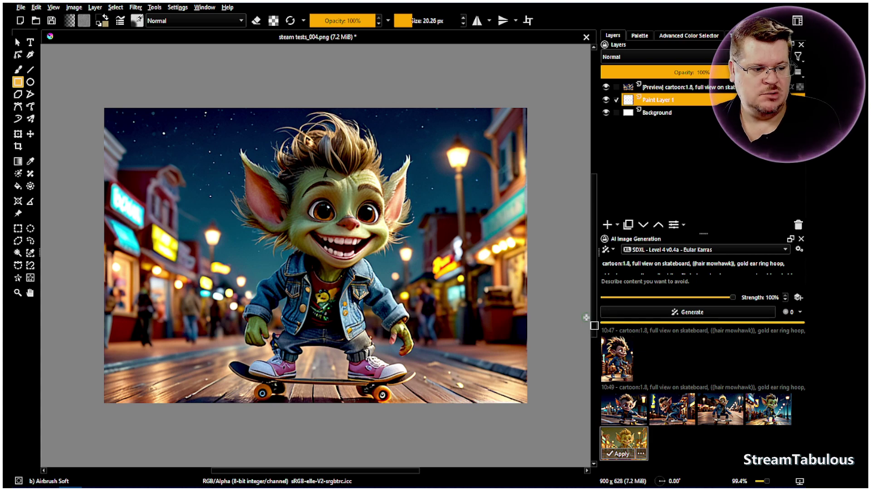
# Compare the two Level 4 goblin results, DPM++ Karras and Eular Karras, ending on the fourth 10:49 preview
pyautogui.click(760, 410)
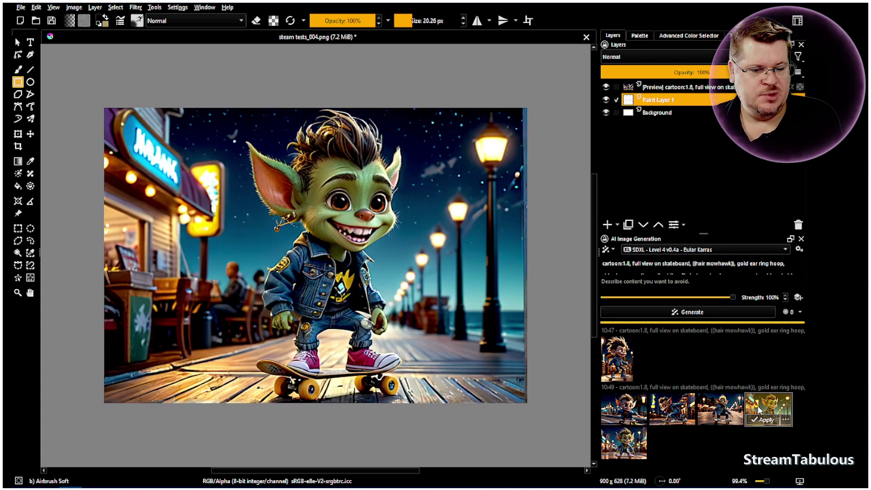
pyautogui.click(619, 447)
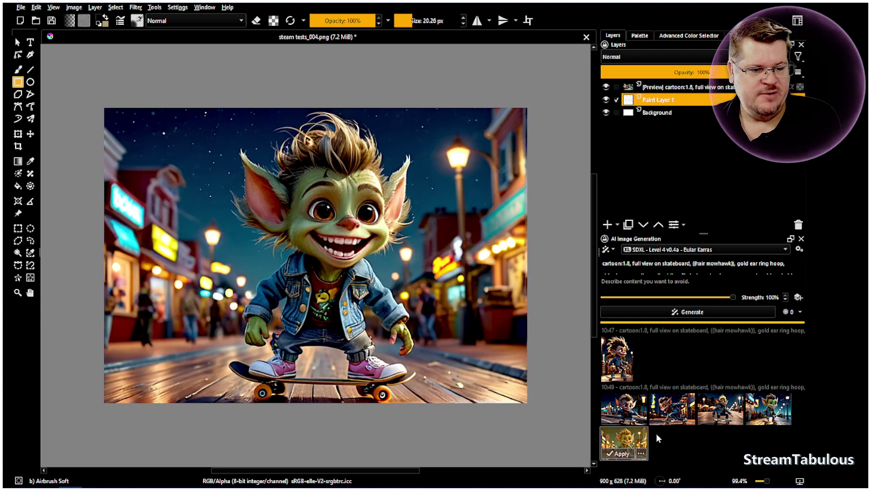
pyautogui.click(767, 407)
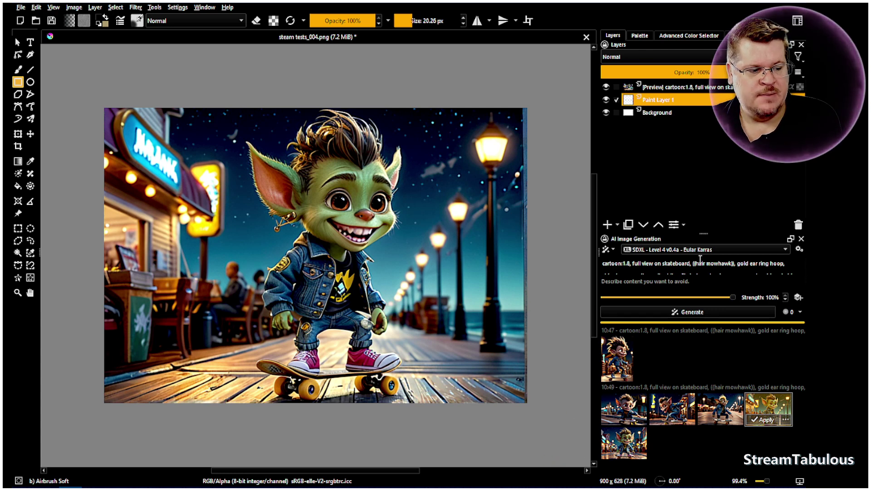
# Inspect the goblin's face in the fourth 10:49 result up close, and bring the whole image back into view at 100%
pyautogui.scroll(2, 334, 187)
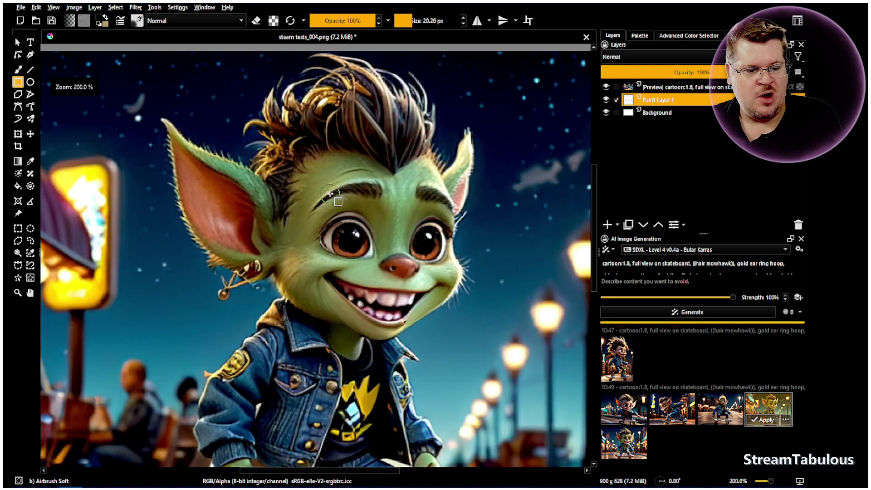
pyautogui.scroll(-3, 253, 217)
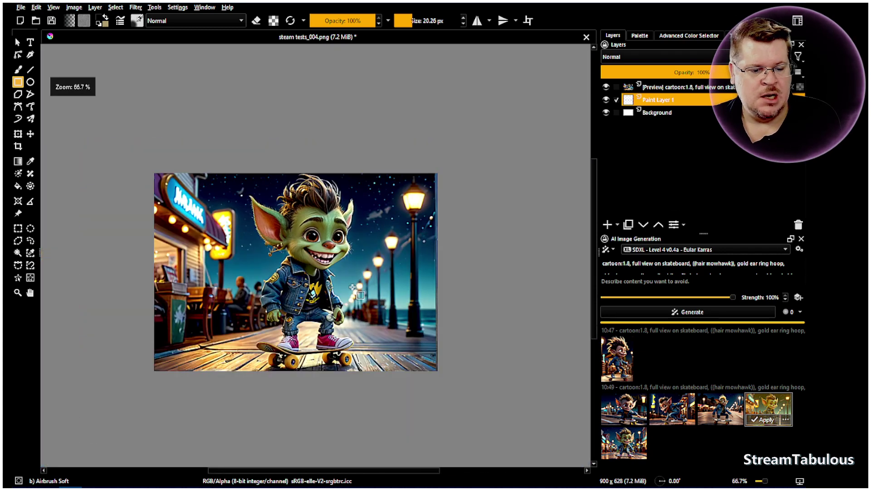
pyautogui.scroll(1, 352, 288)
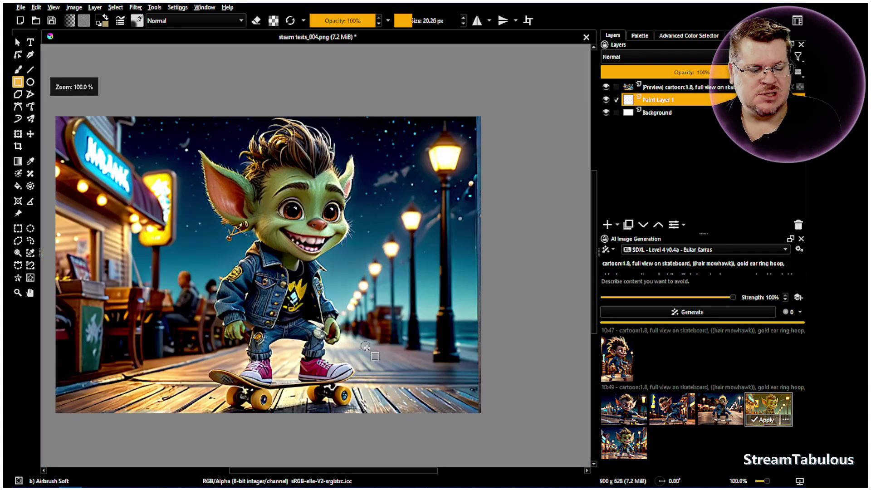
pyautogui.click(30, 293)
pyautogui.moveTo(112, 321); pyautogui.dragTo(129, 324)
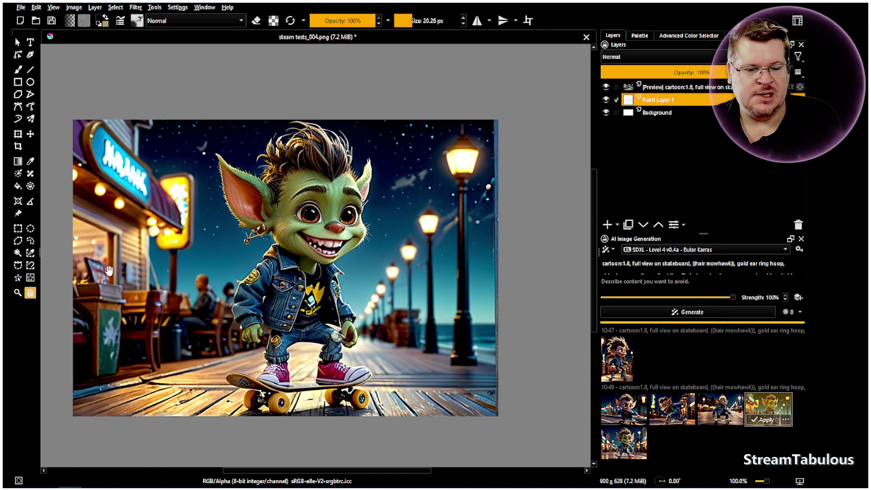
# Compare the fifth 10:49 goblin result with the fourth by alternating between their previews, ending on the fourth
pyautogui.click(625, 448)
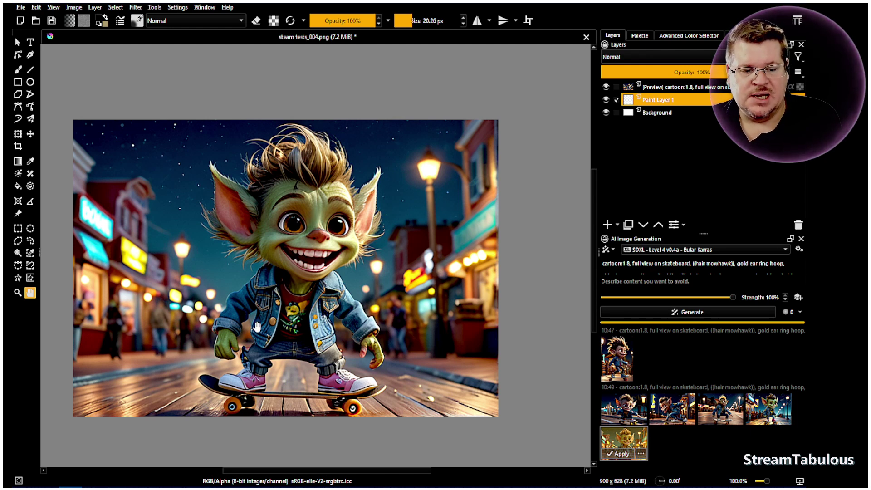
pyautogui.click(767, 410)
pyautogui.click(618, 442)
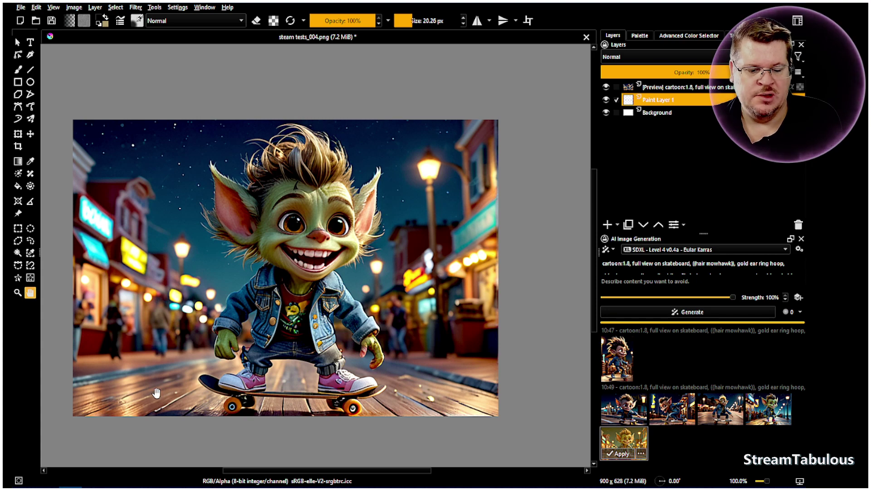
pyautogui.click(766, 410)
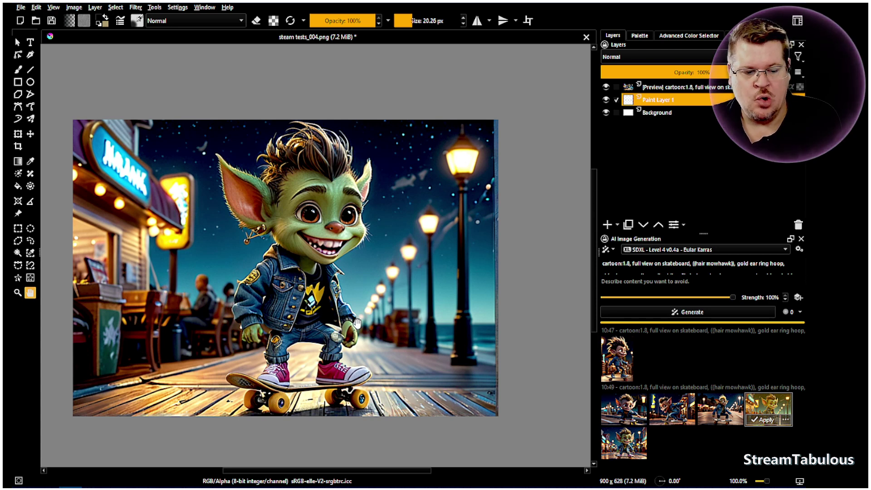
pyautogui.click(630, 448)
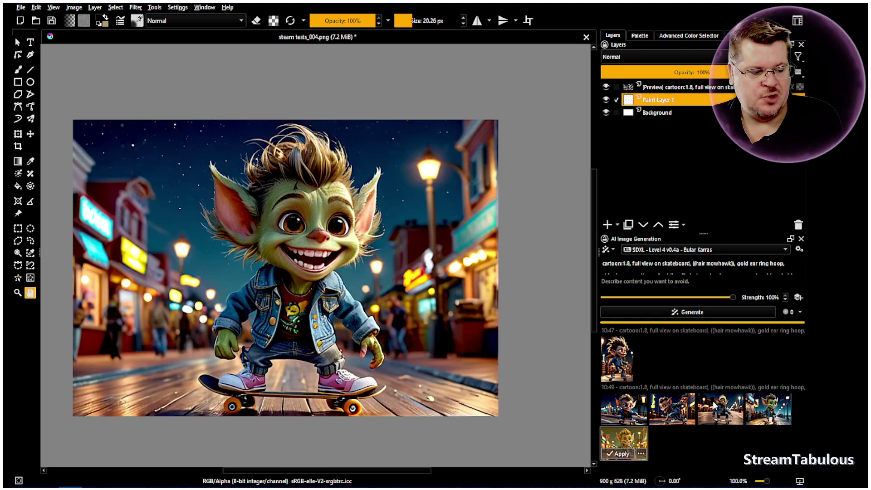
pyautogui.click(773, 414)
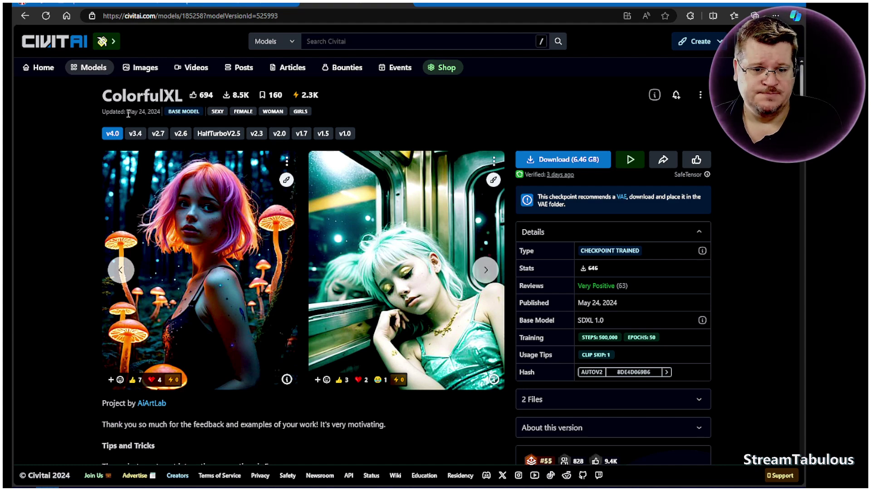
# Bring up the Level4 XL alpha v0.4 page on Civitai and try to tip the model's creator
pyautogui.click(258, 6)
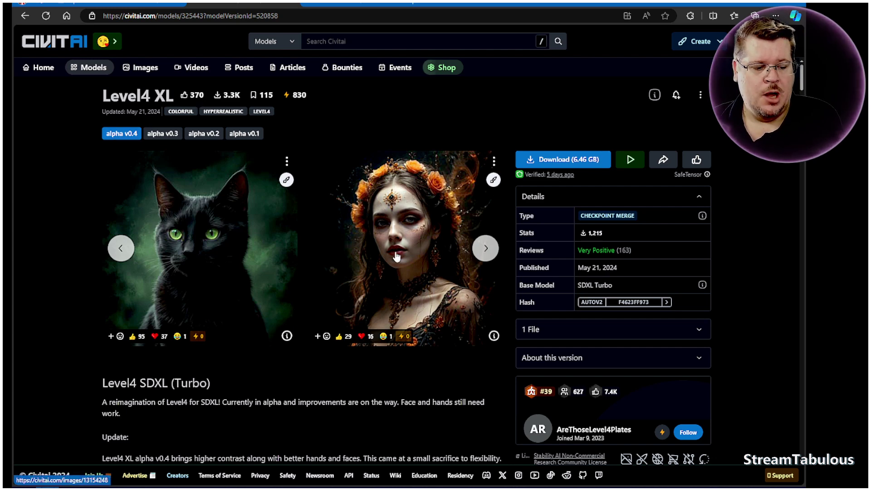
pyautogui.scroll(-1, 449, 279)
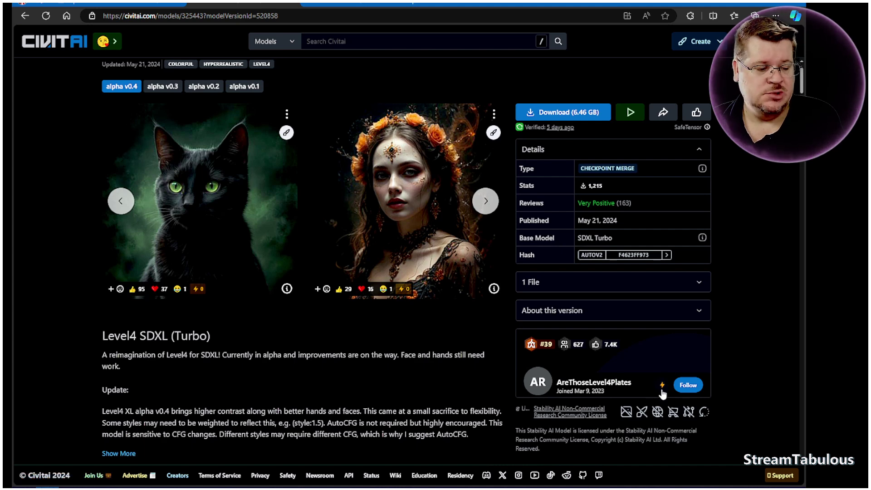
pyautogui.click(662, 389)
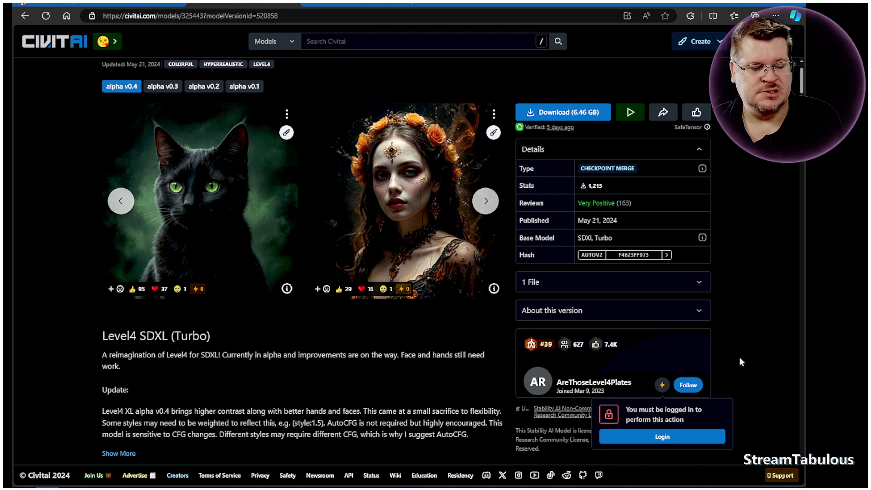
# Review the ColorfulXL v4.0 model page, including its details, creator section and recommended sampler settings
pyautogui.click(351, 3)
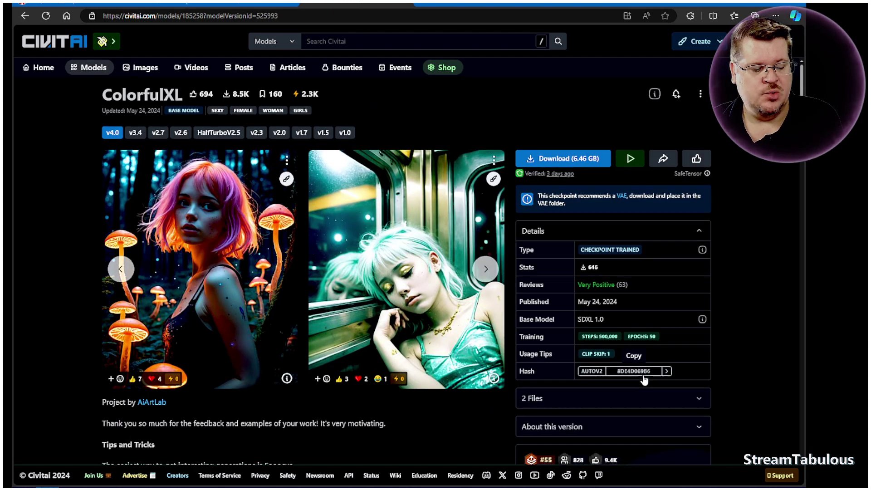
pyautogui.scroll(-3, 644, 377)
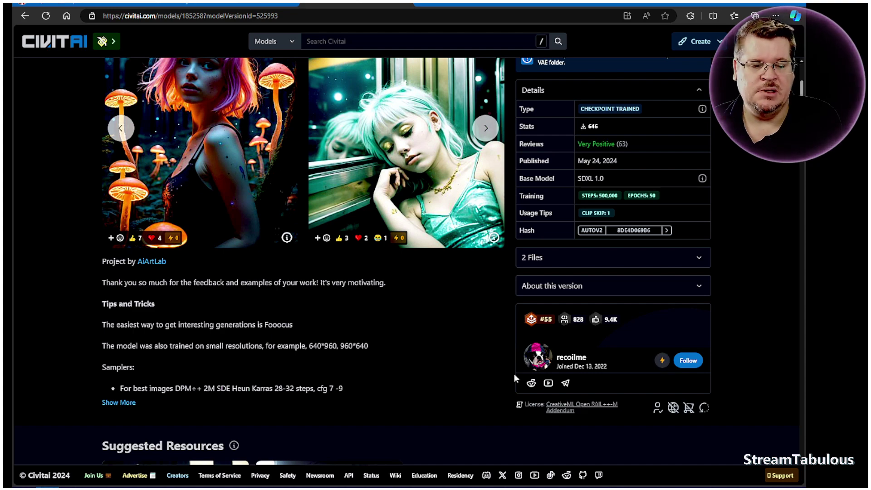
pyautogui.scroll(5, 425, 355)
pyautogui.scroll(-3, 469, 337)
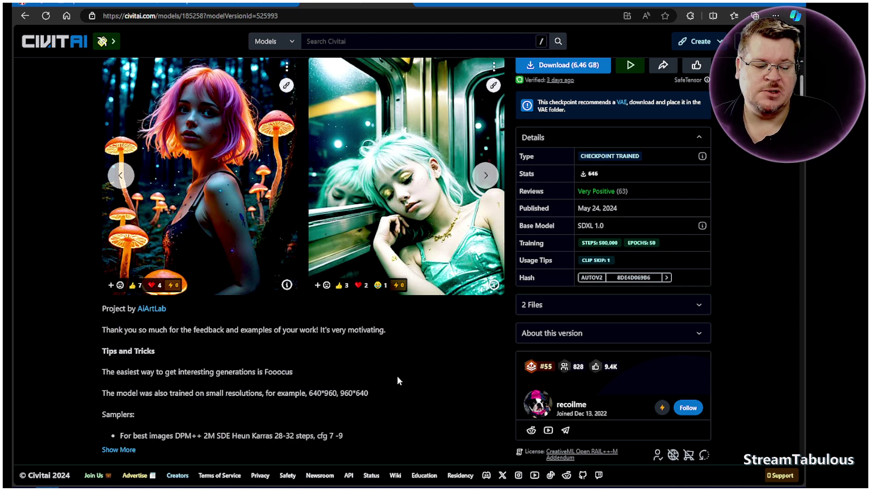
pyautogui.scroll(1, 399, 374)
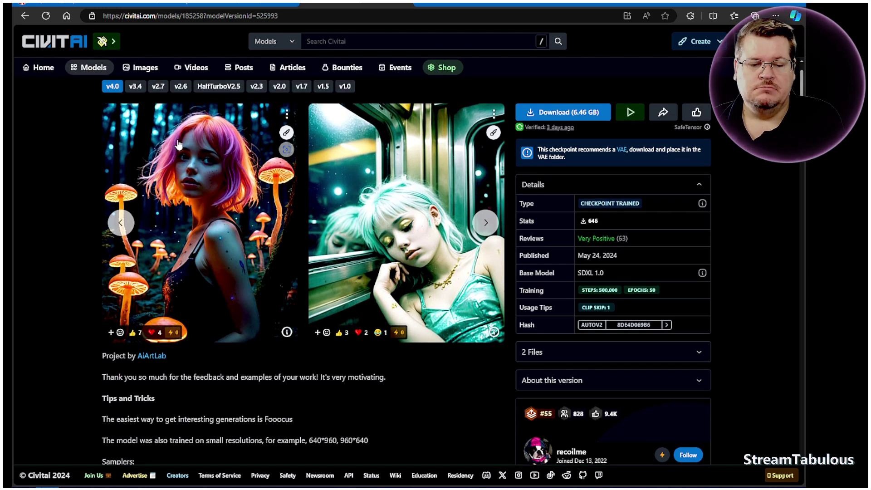
# View a Civitai creator's image gallery, and revisit the Level4 XL page's discussion and its creator's tip option
pyautogui.hotkey('alt', 'Left')
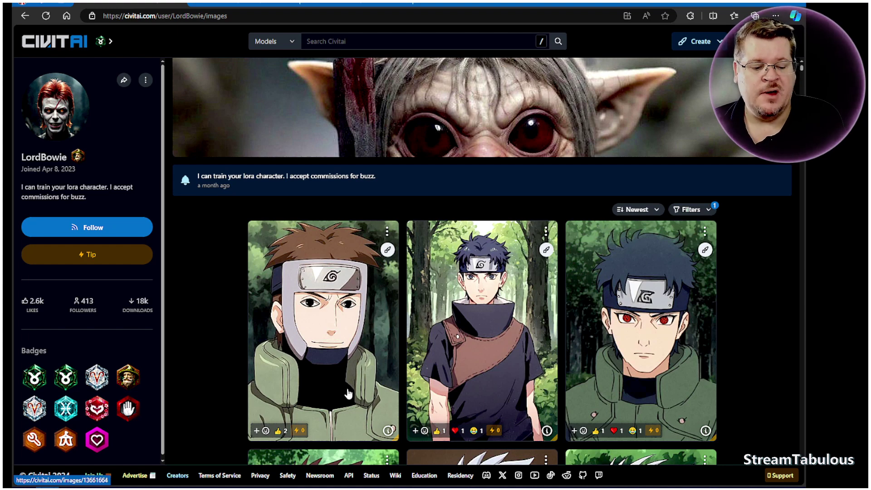
pyautogui.click(281, 432)
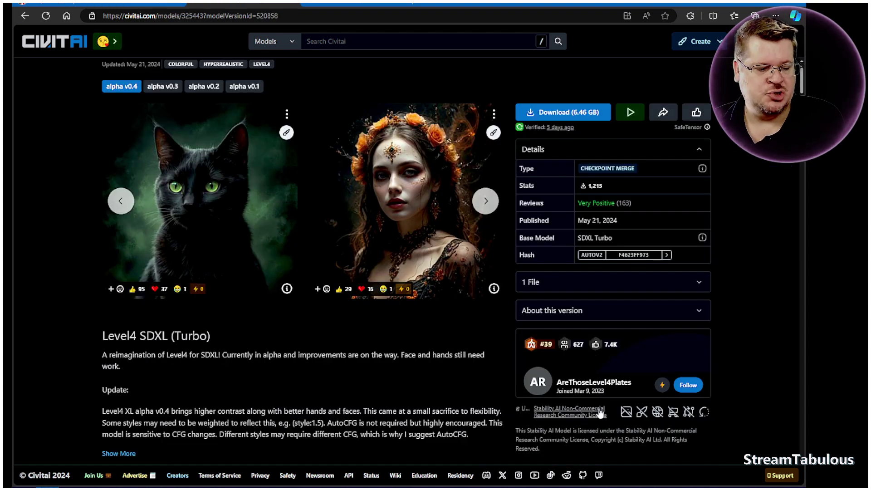
pyautogui.scroll(-3, 601, 413)
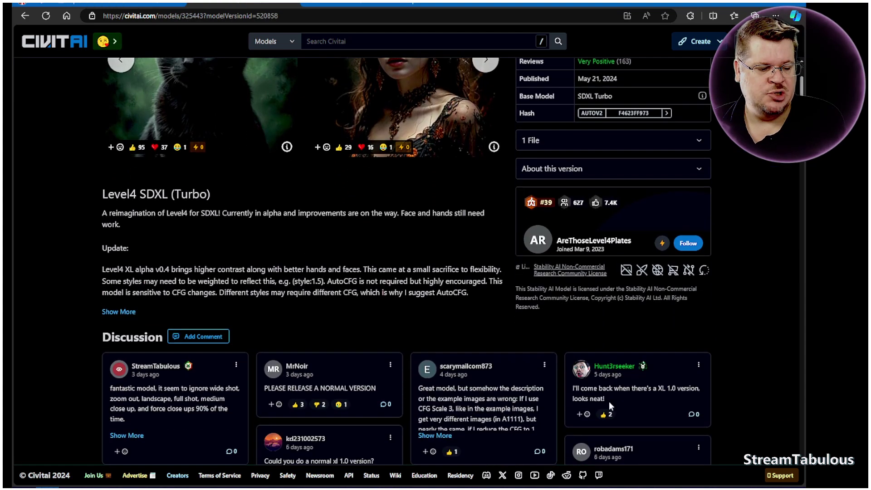
pyautogui.scroll(1, 663, 339)
pyautogui.click(663, 291)
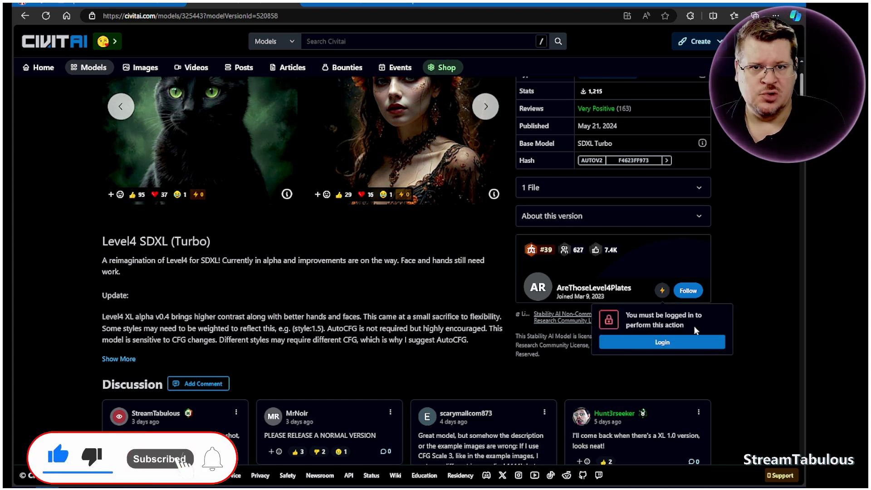
pyautogui.click(748, 339)
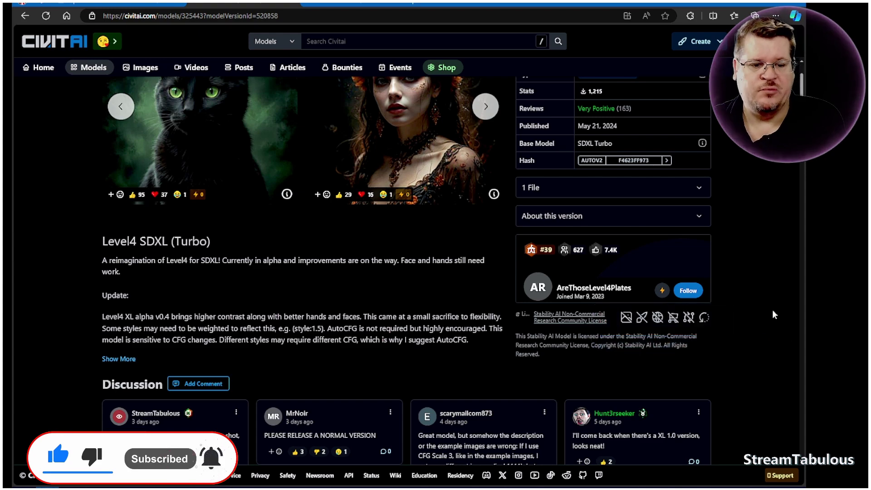
pyautogui.scroll(2, 750, 339)
pyautogui.scroll(1, 749, 338)
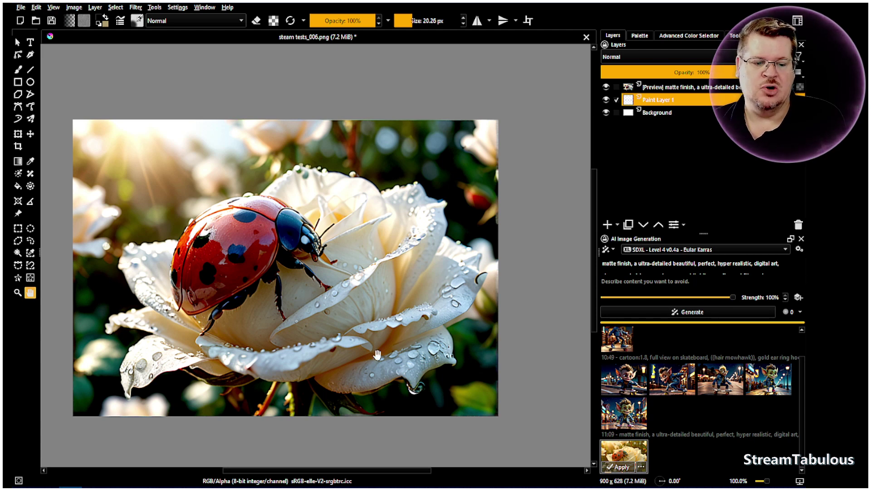
# Outline the highlight on the ladybug's shell with a freehand selection, and clear the selection
pyautogui.click(31, 242)
pyautogui.moveTo(219, 227)
pyautogui.mouseDown()
pyautogui.moveTo(185, 256)
pyautogui.moveTo(181, 320)
pyautogui.moveTo(189, 320)
pyautogui.moveTo(187, 284)
pyautogui.moveTo(212, 221)
pyautogui.mouseUp()
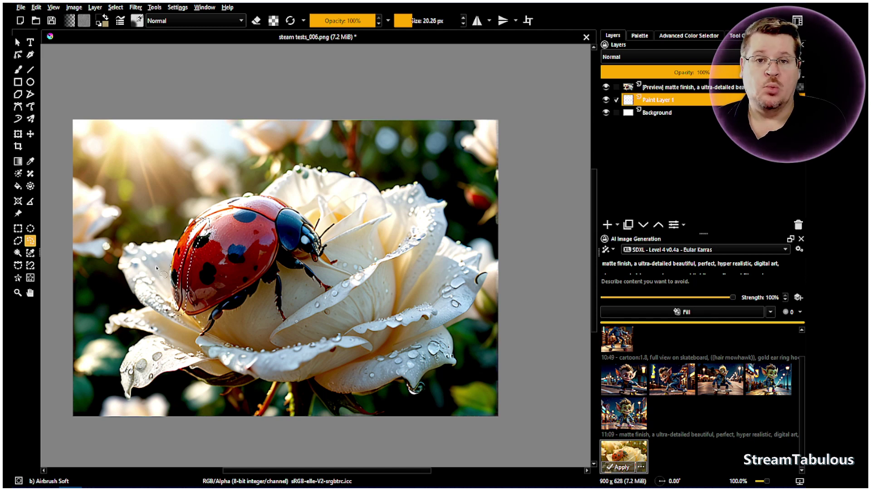
pyautogui.click(157, 268)
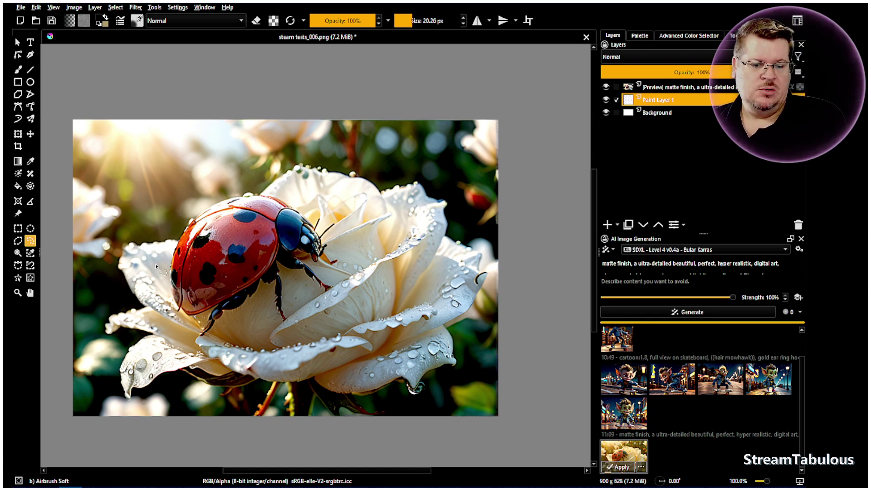